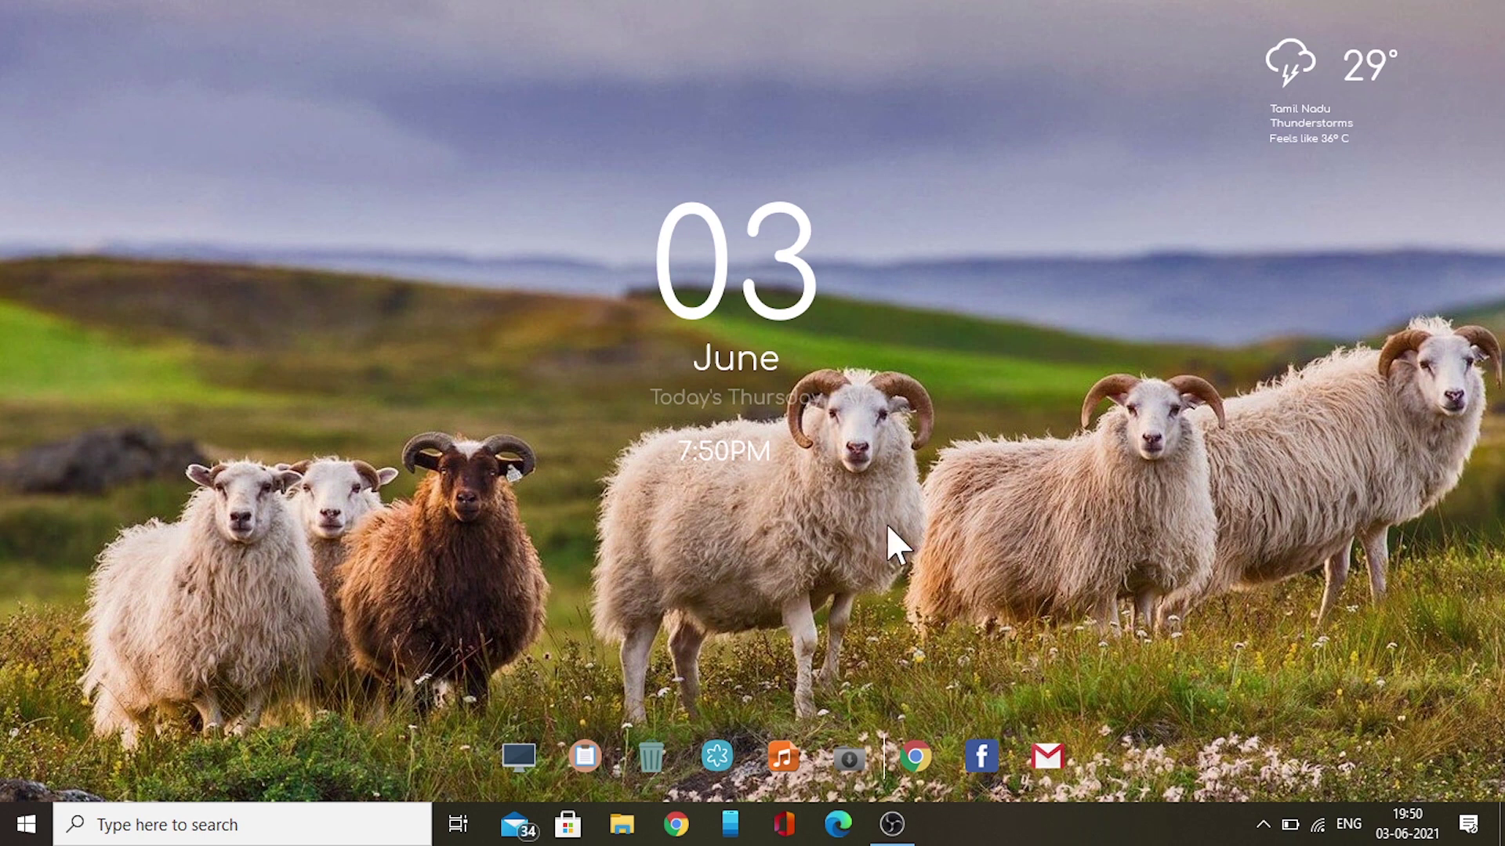
Launch Google Chrome from the Windows taskbar
{"action": "left_click", "coordinate": [676, 823]}
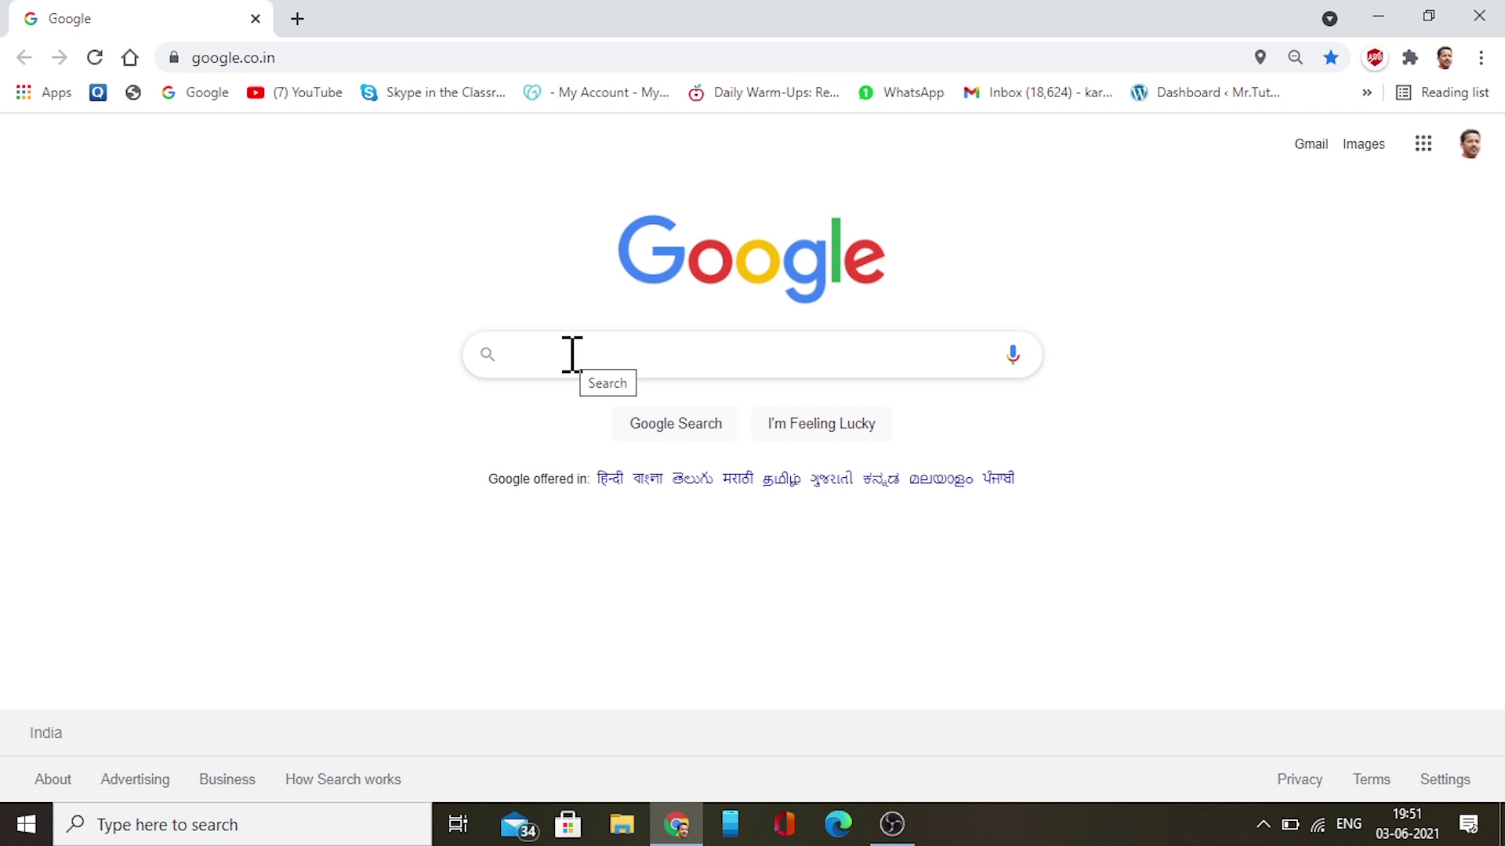
Search Google for 'top antivirus' using the first autocomplete suggestion
{"action": "type", "text": "top "}
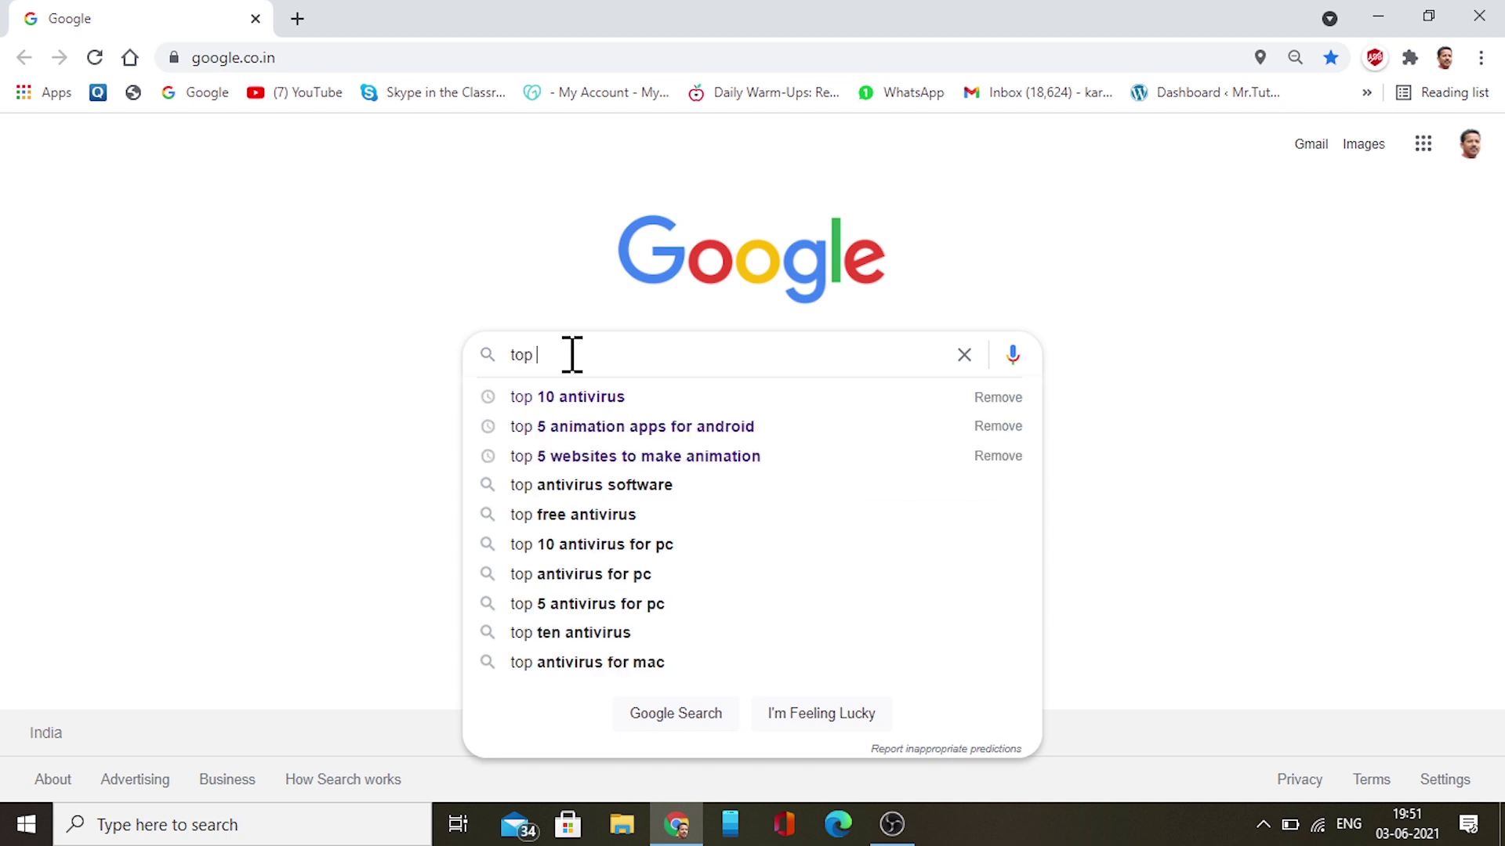
{"action": "type", "text": "antiv"}
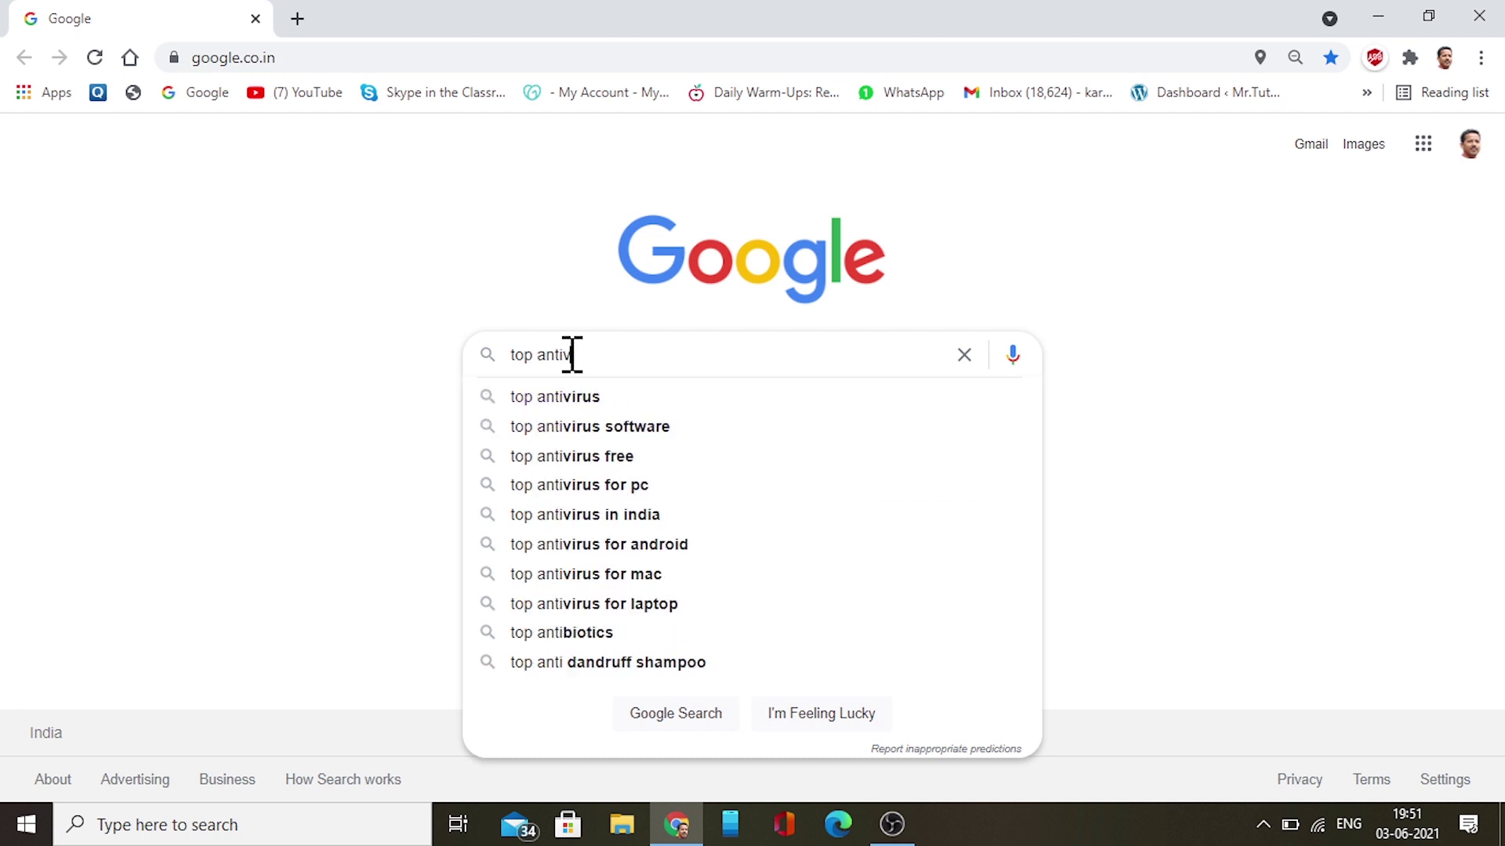
{"action": "type", "text": "irus"}
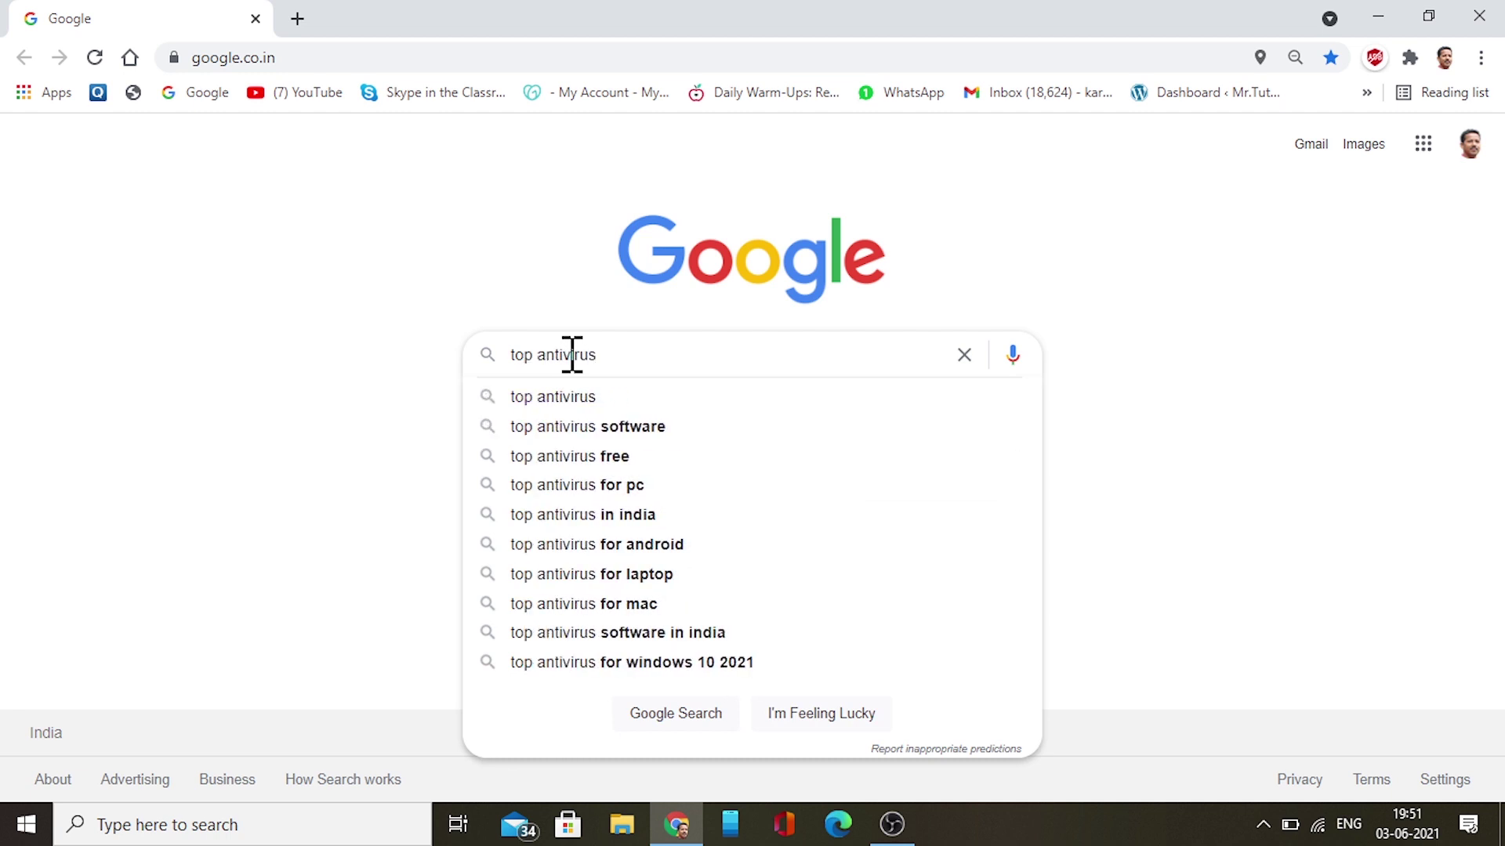
{"action": "key", "text": "Down"}
{"action": "key", "text": "Return"}
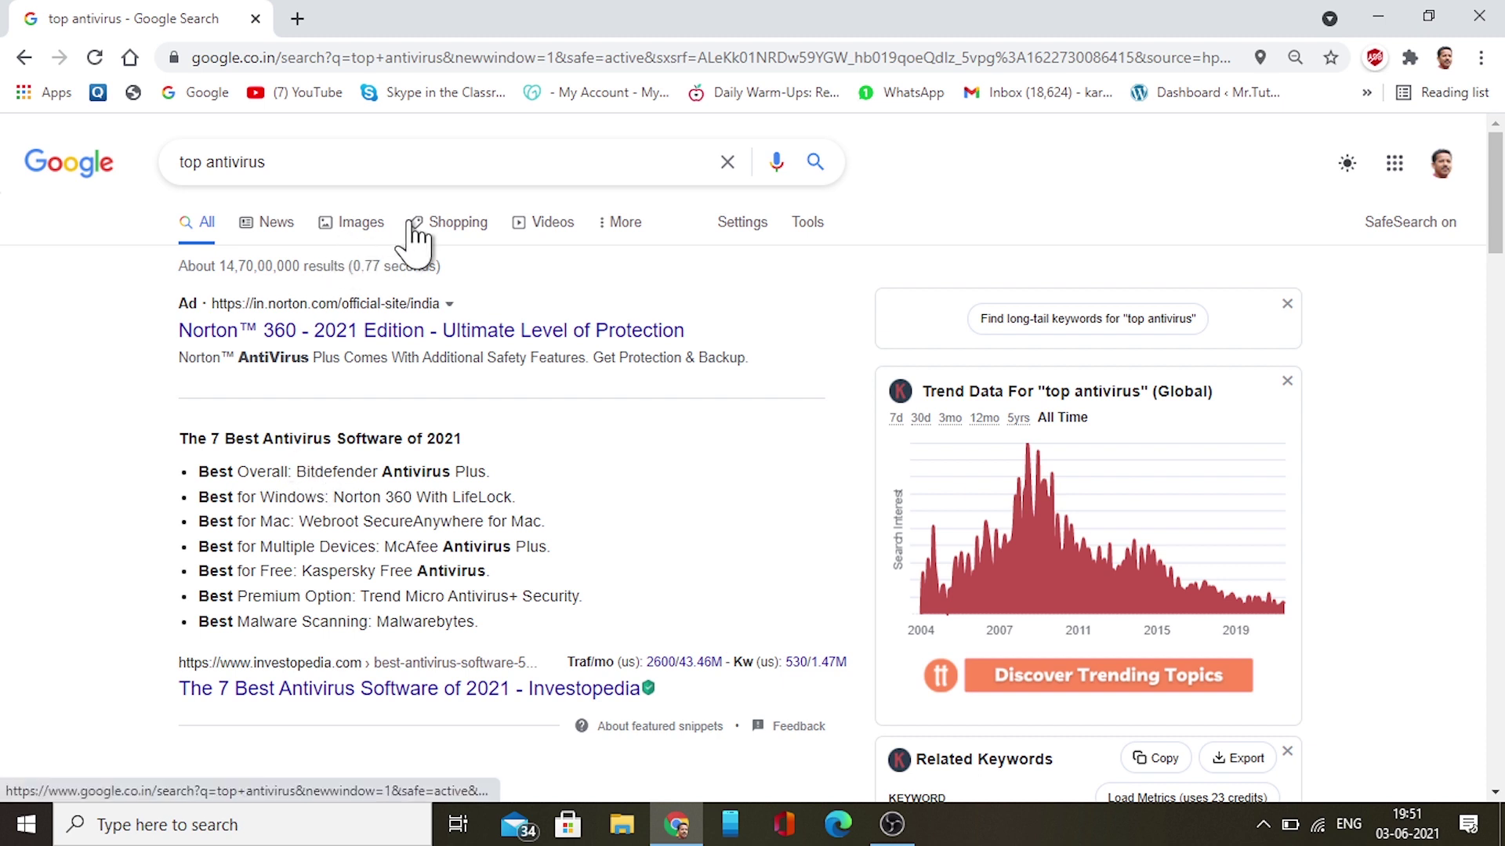
Replace the query with 'sharewareonsale', search, and open the SharewareOnSale result in a new tab
{"action": "left_click", "coordinate": [727, 162]}
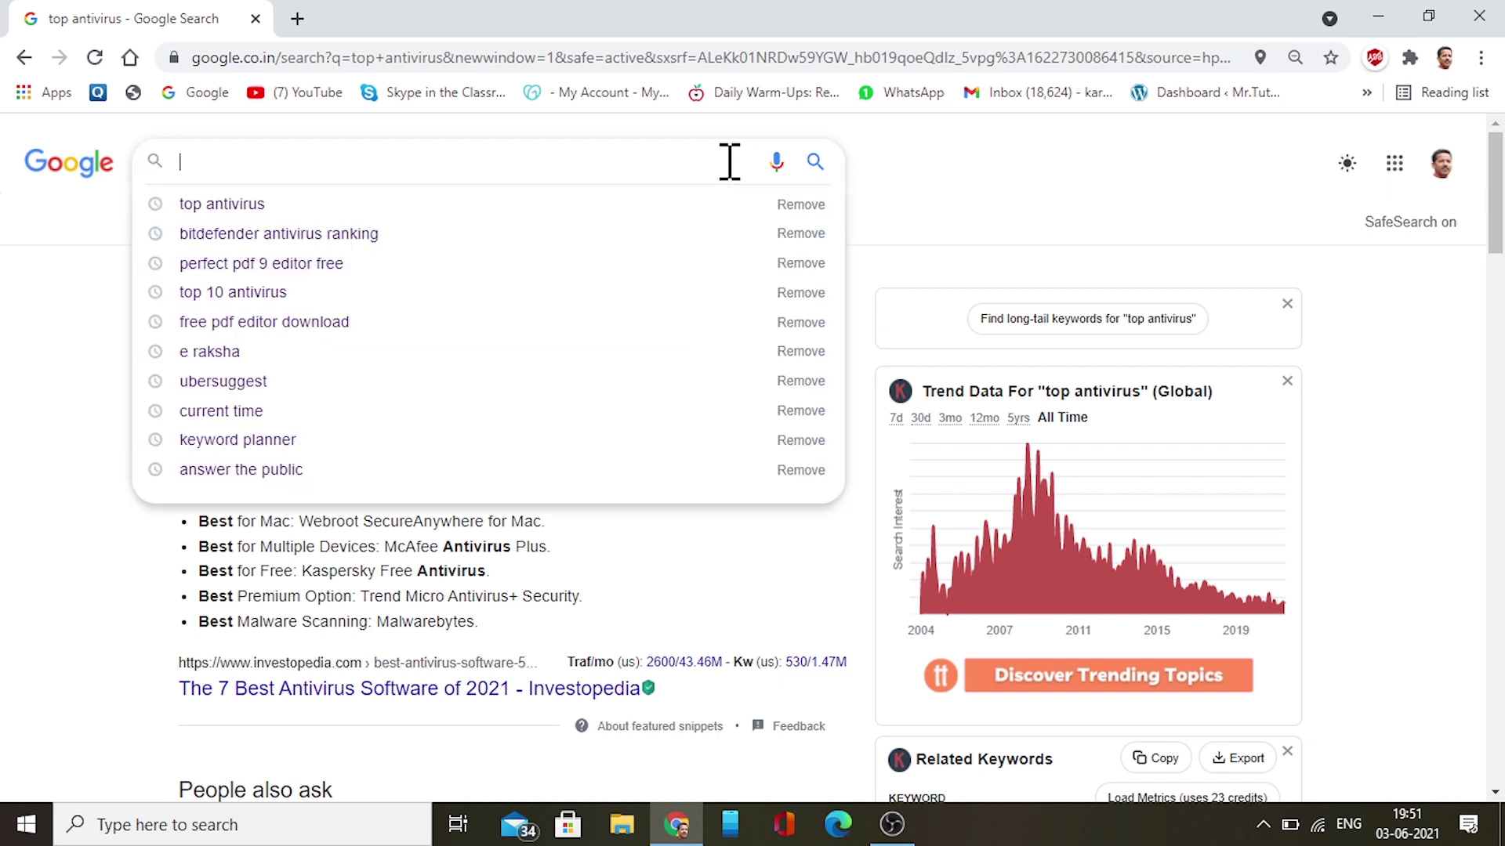
{"action": "type", "text": "shareware"}
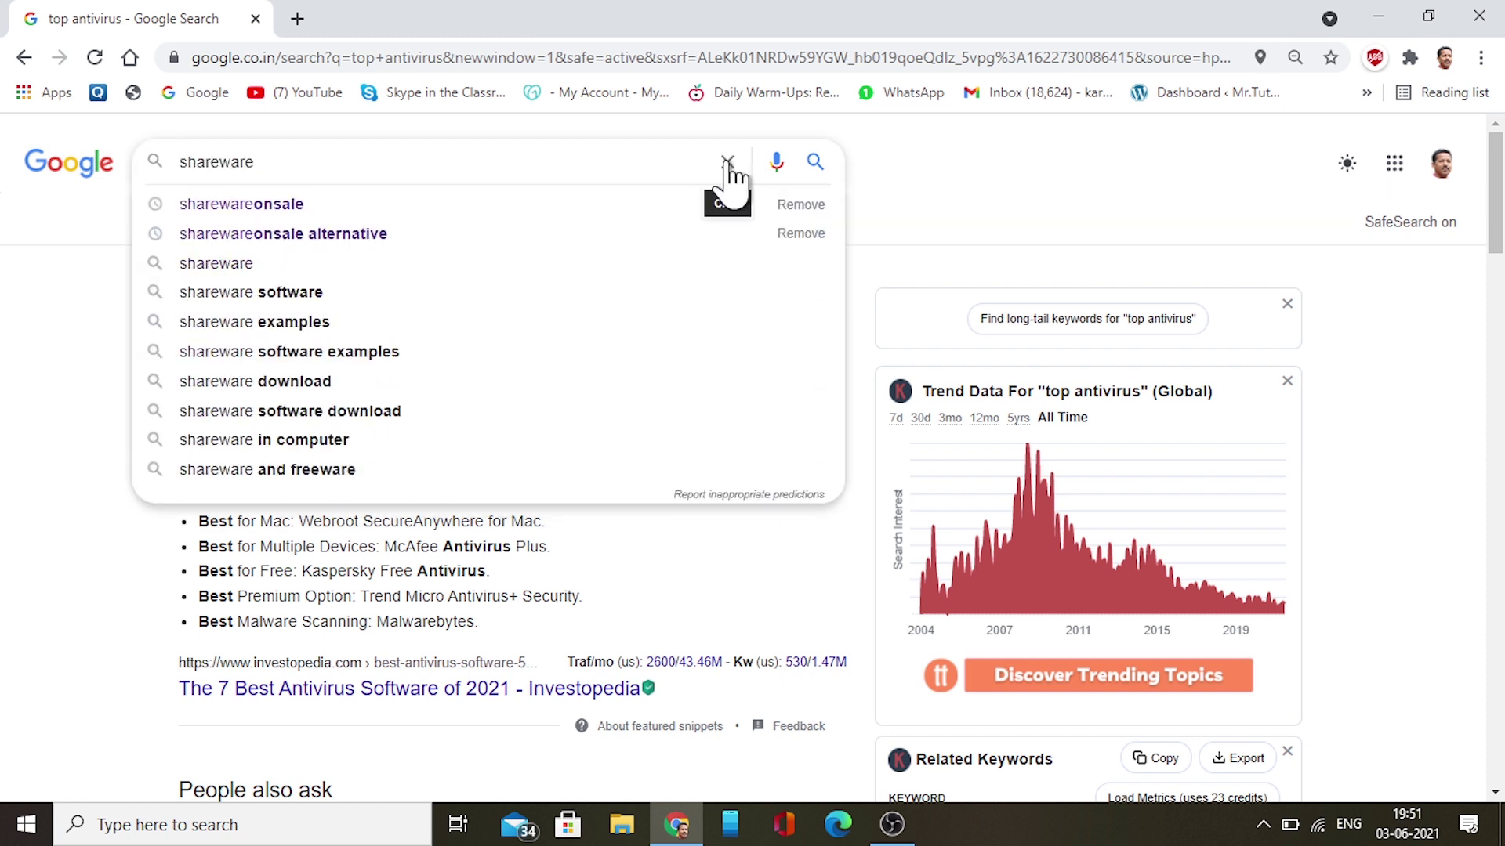
{"action": "key", "text": "Down"}
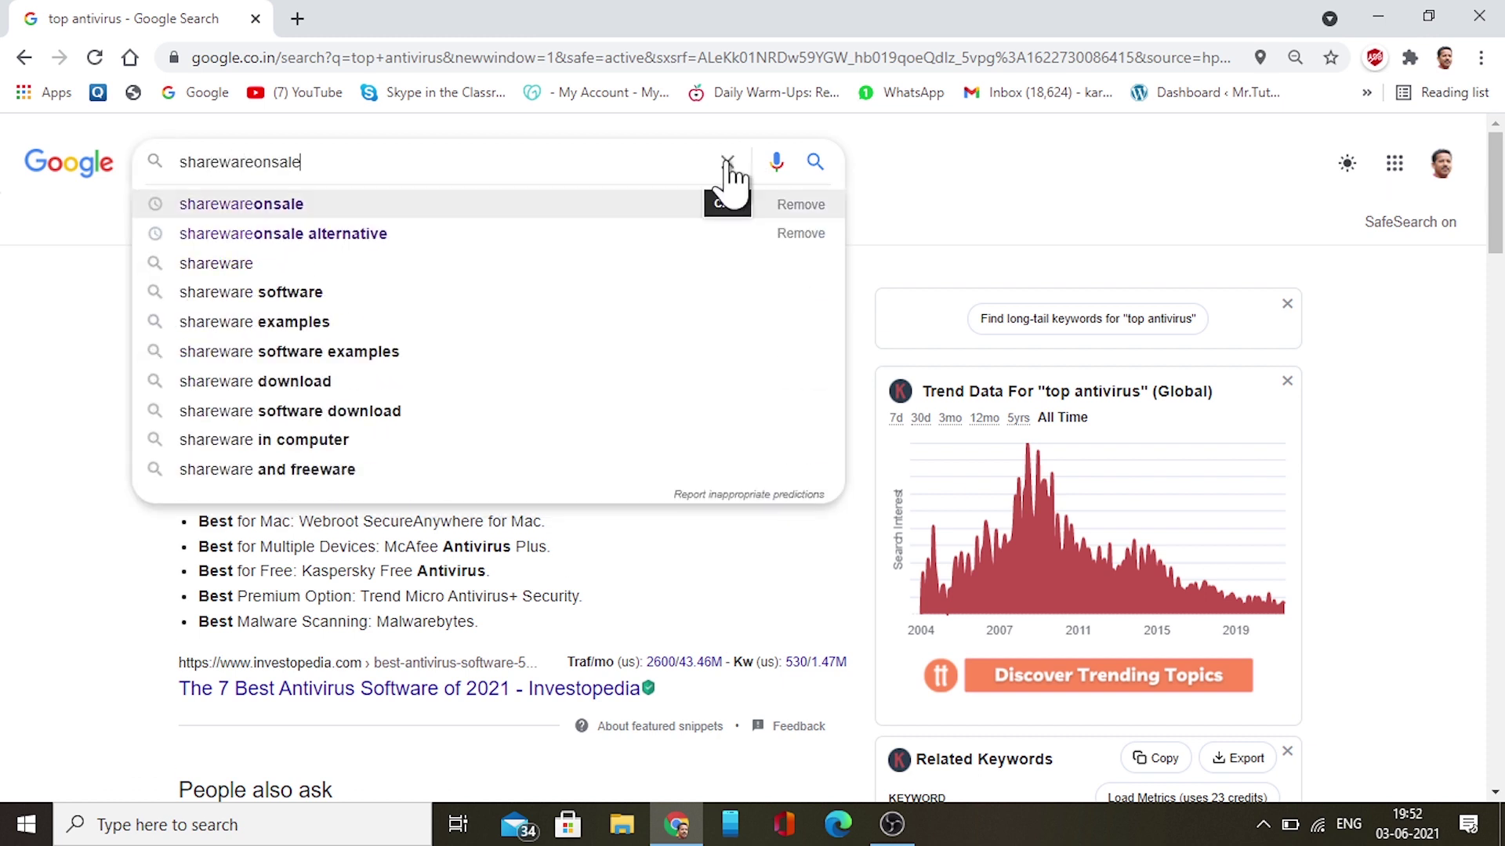
{"action": "key", "text": "Return"}
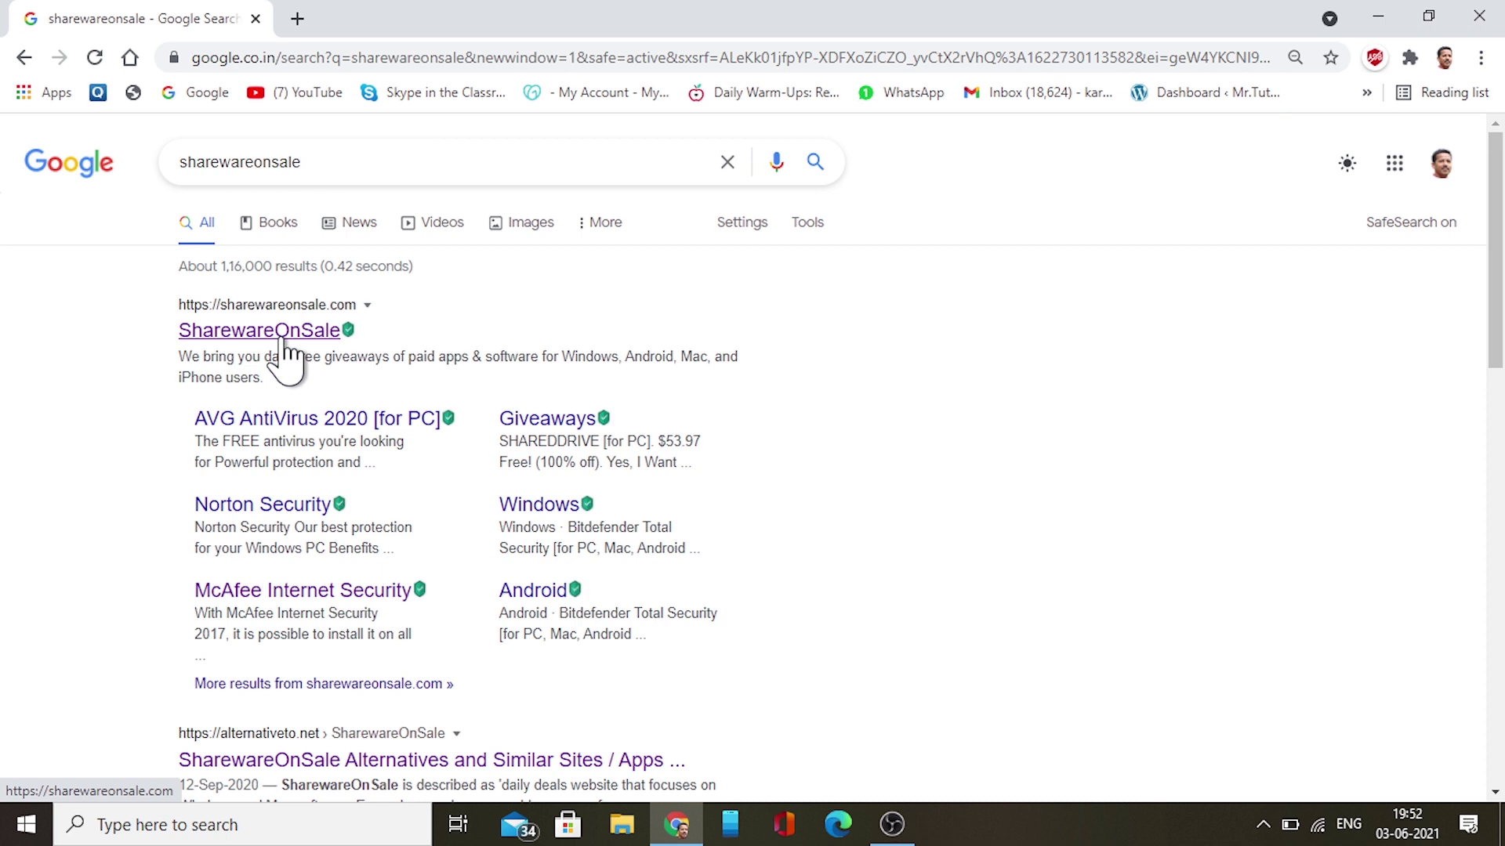
{"action": "left_click", "coordinate": [284, 354]}
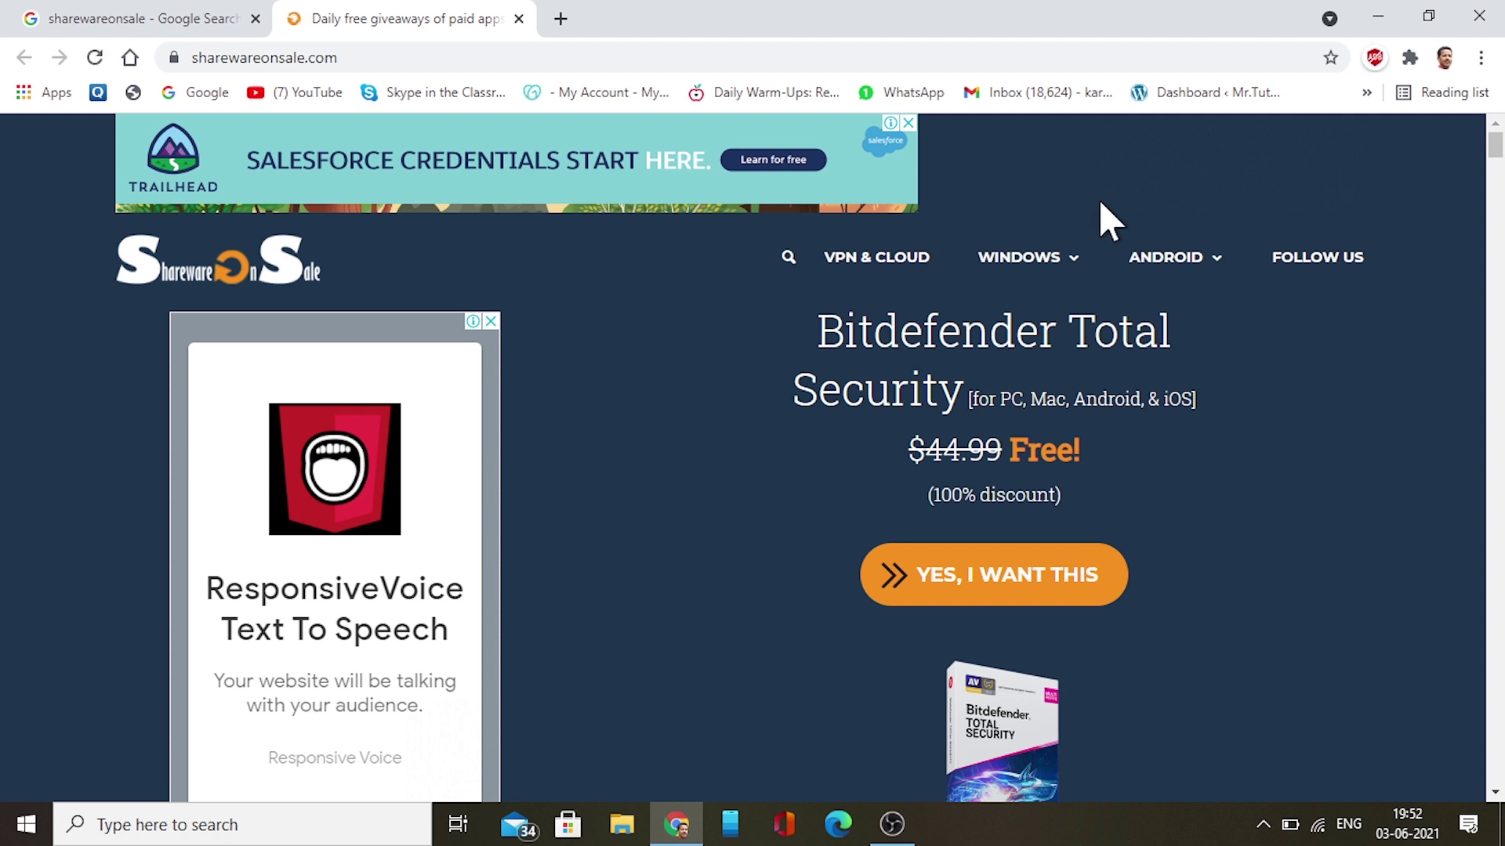
Go to WINDOWS > Giveaways / Freebies and scroll to the Bitdefender Total Security listing
{"action": "mouse_move", "coordinate": [1058, 267]}
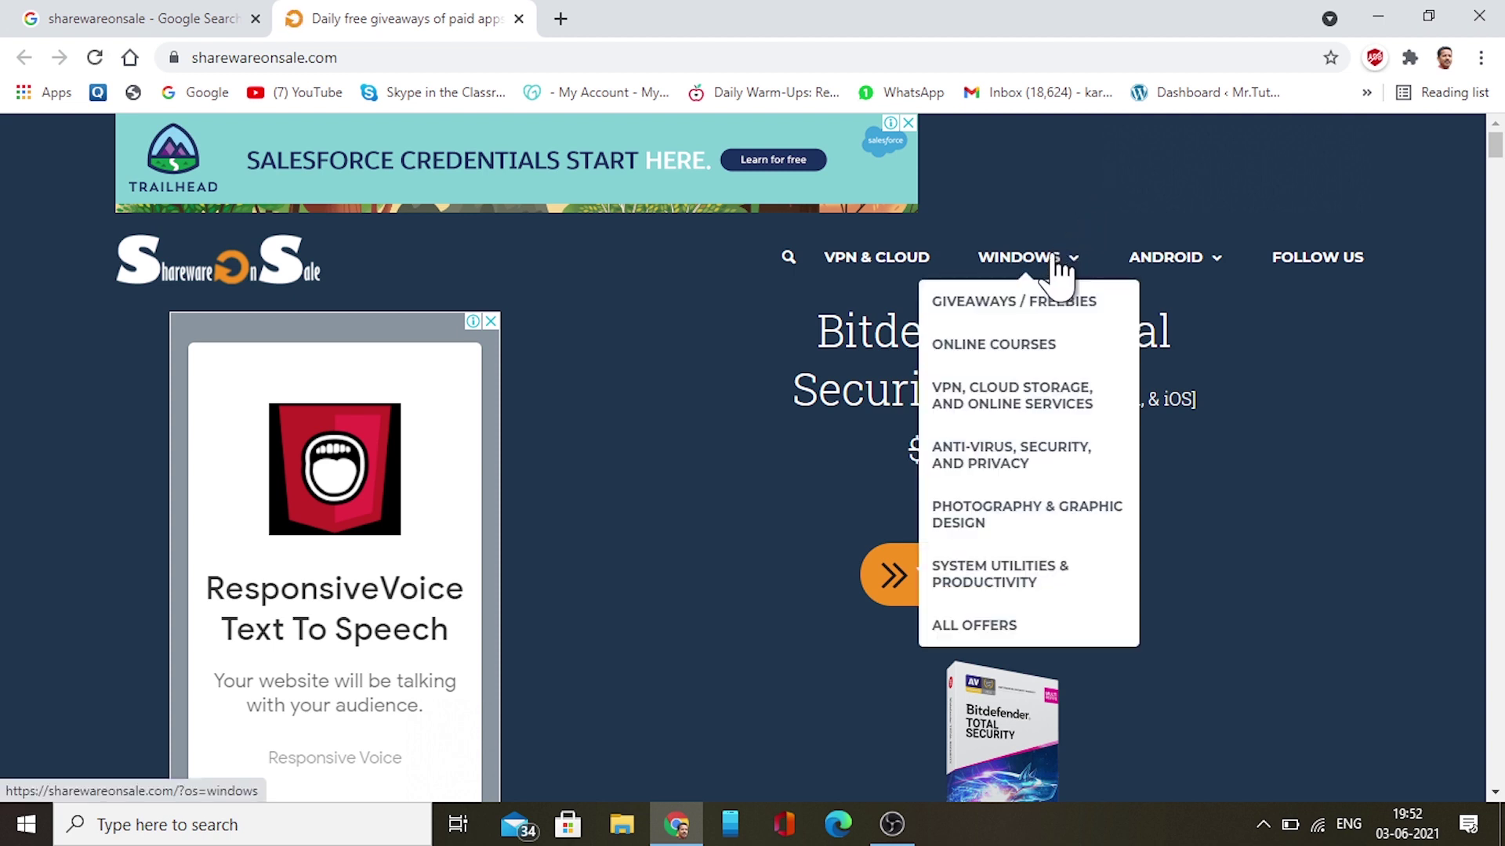
{"action": "left_click", "coordinate": [1019, 317]}
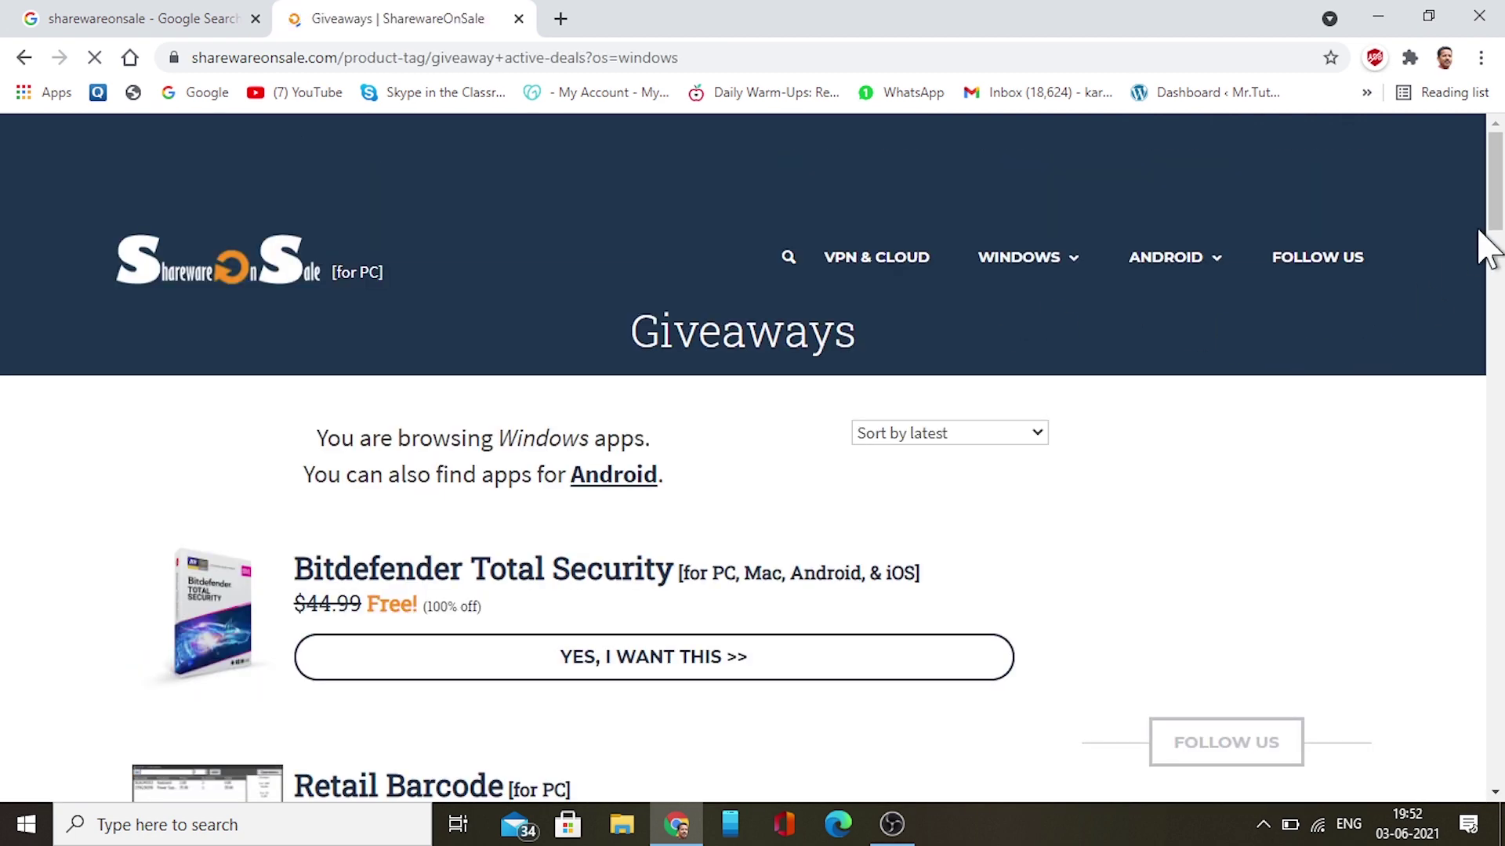
{"action": "left_click_drag", "start_coordinate": [1494, 209], "coordinate": [1495, 227]}
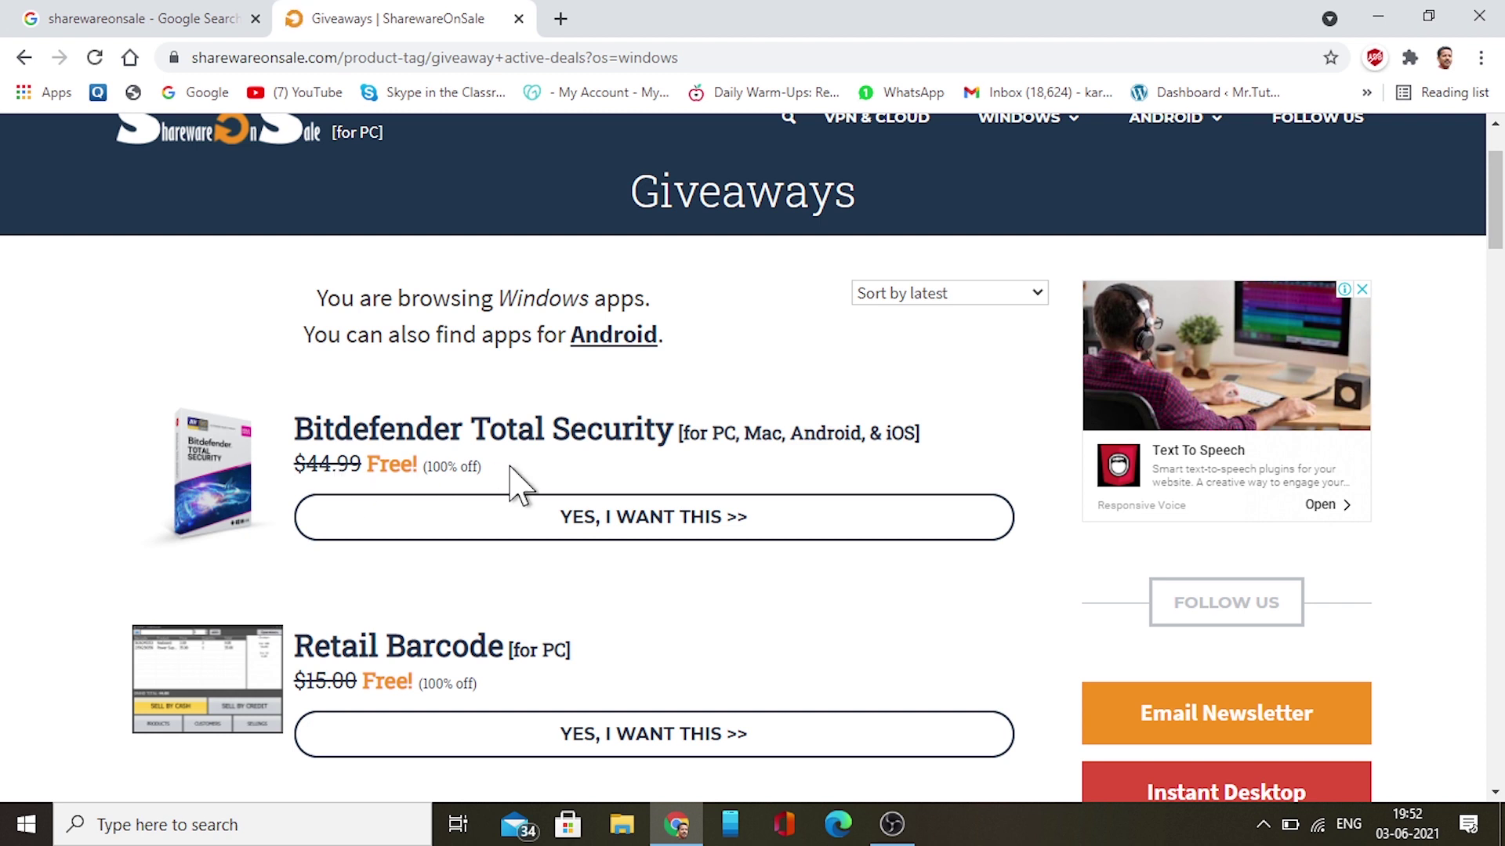
Open the Bitdefender Total Security giveaway and proceed through 'Download Bitdefender Total Security Now' to checkout
{"action": "left_click", "coordinate": [641, 541]}
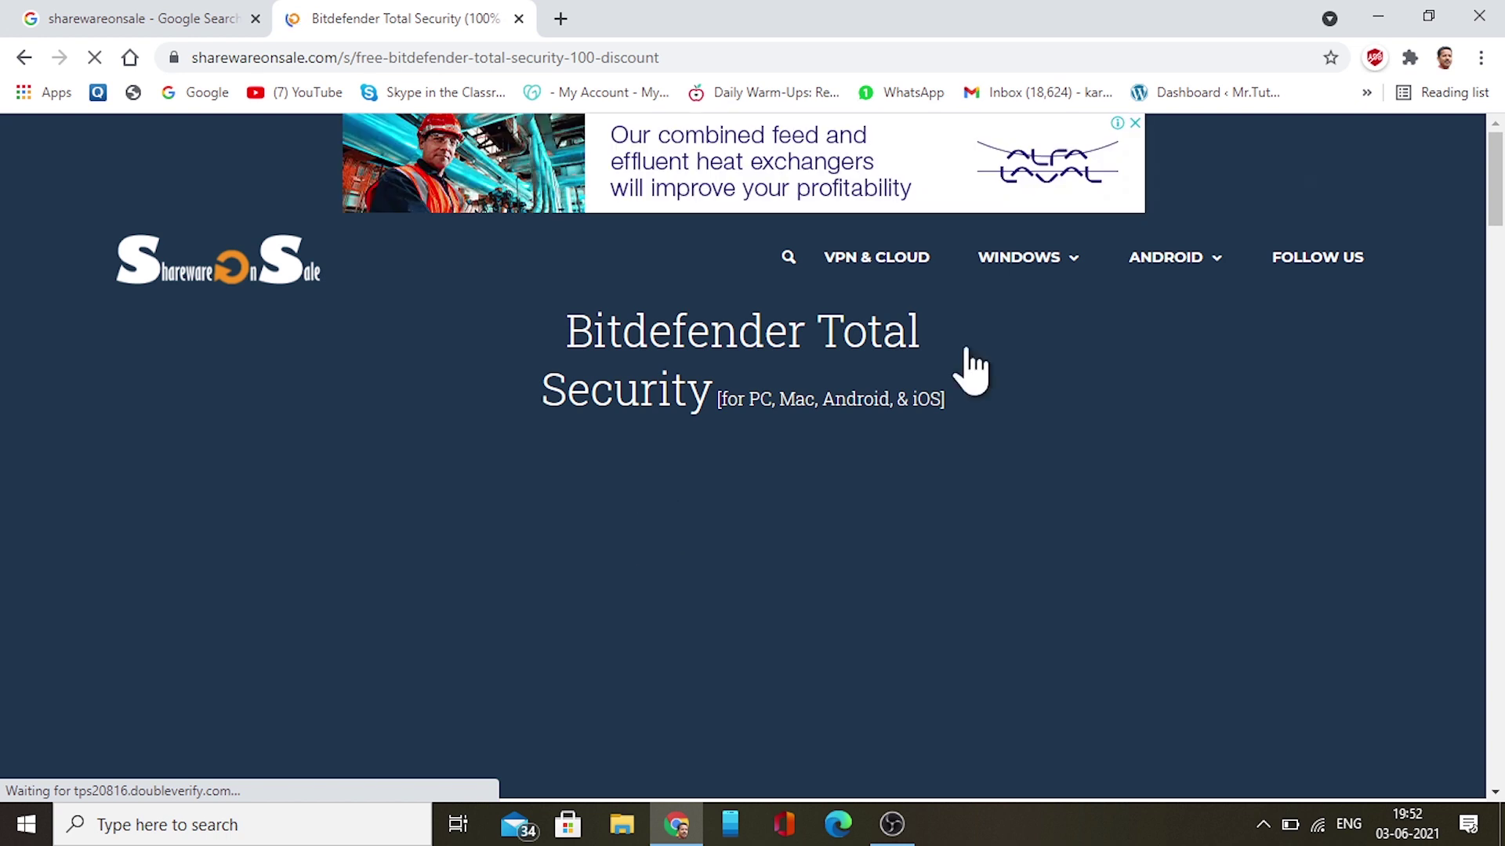
{"action": "left_click_drag", "start_coordinate": [1493, 163], "coordinate": [1496, 263]}
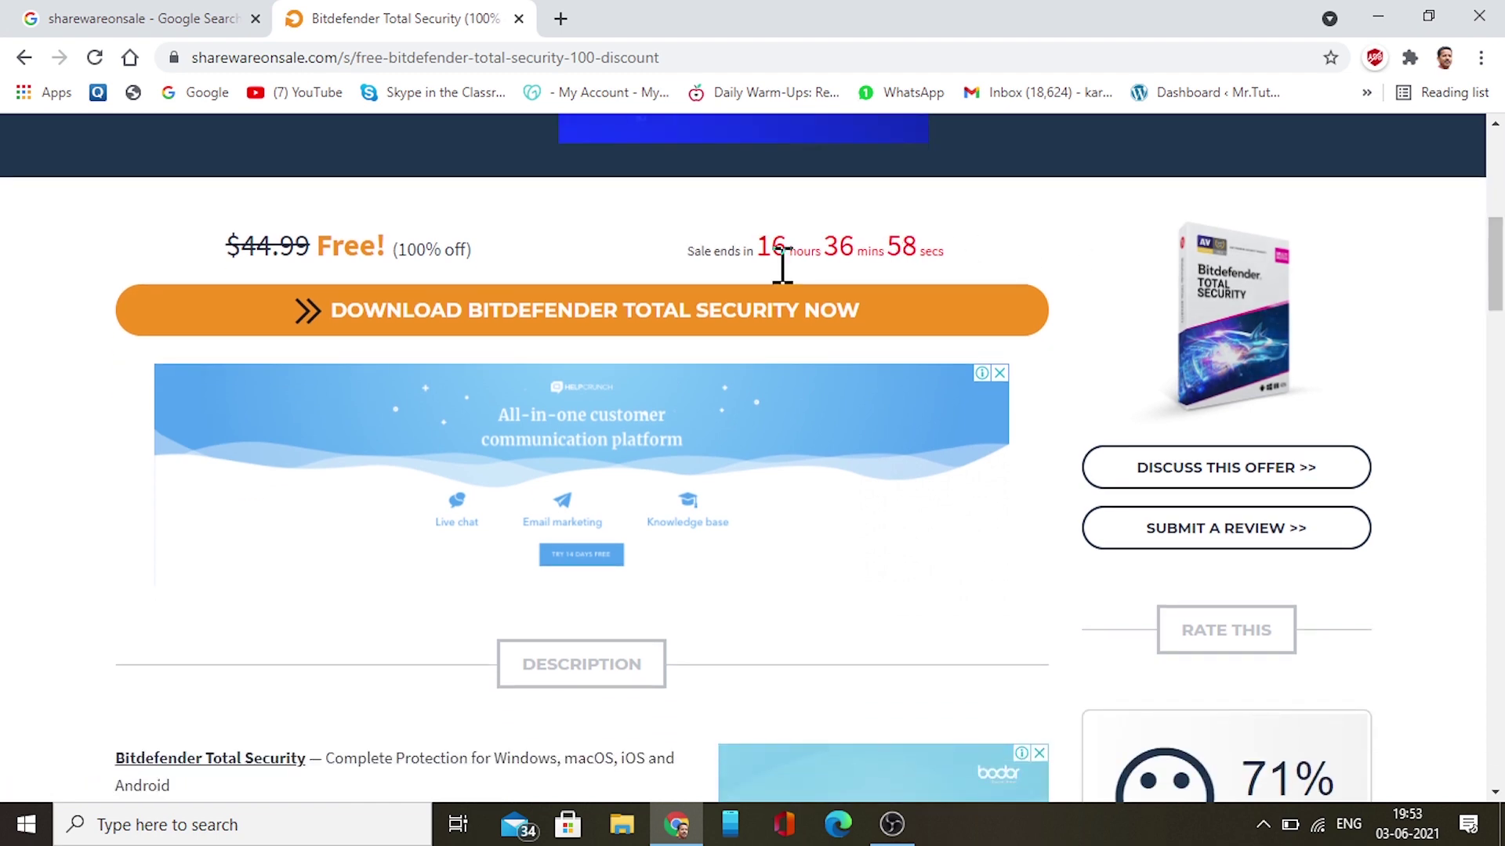
{"action": "left_click_drag", "start_coordinate": [1499, 310], "coordinate": [1498, 273]}
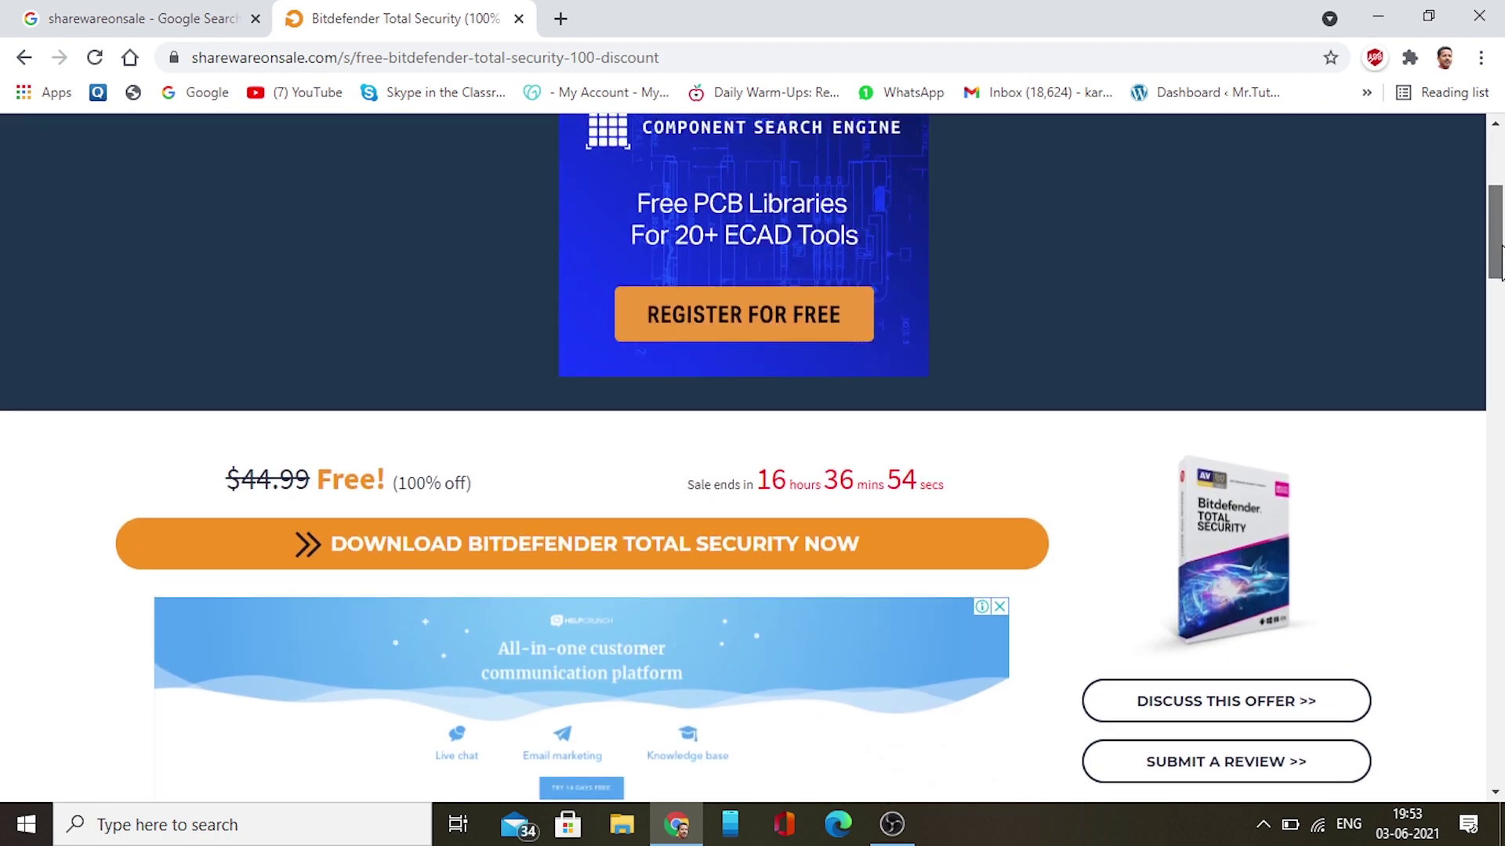
{"action": "left_click", "coordinate": [605, 555]}
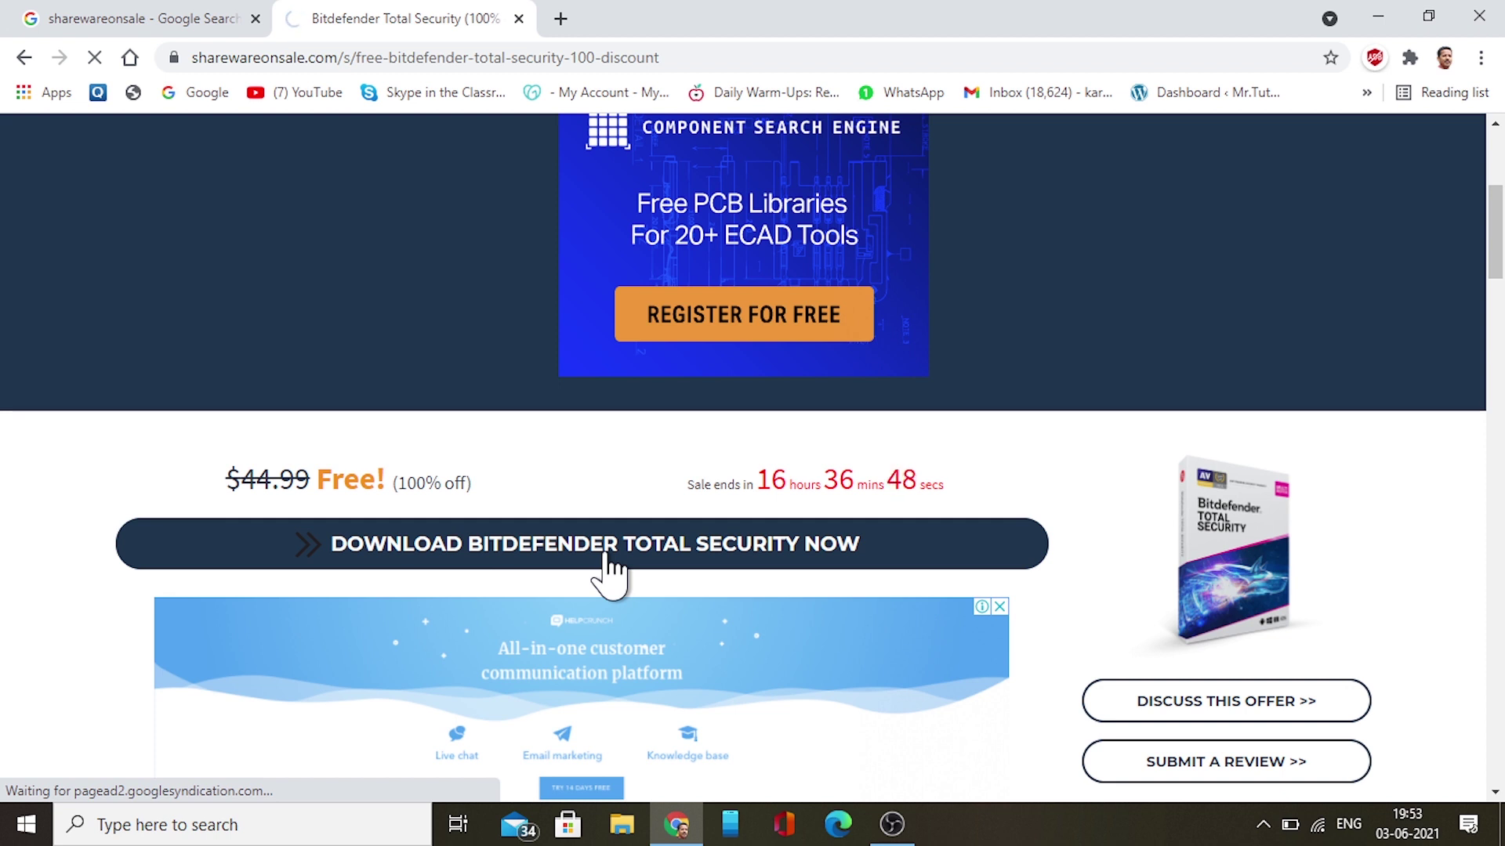
{"action": "left_click", "coordinate": [606, 553]}
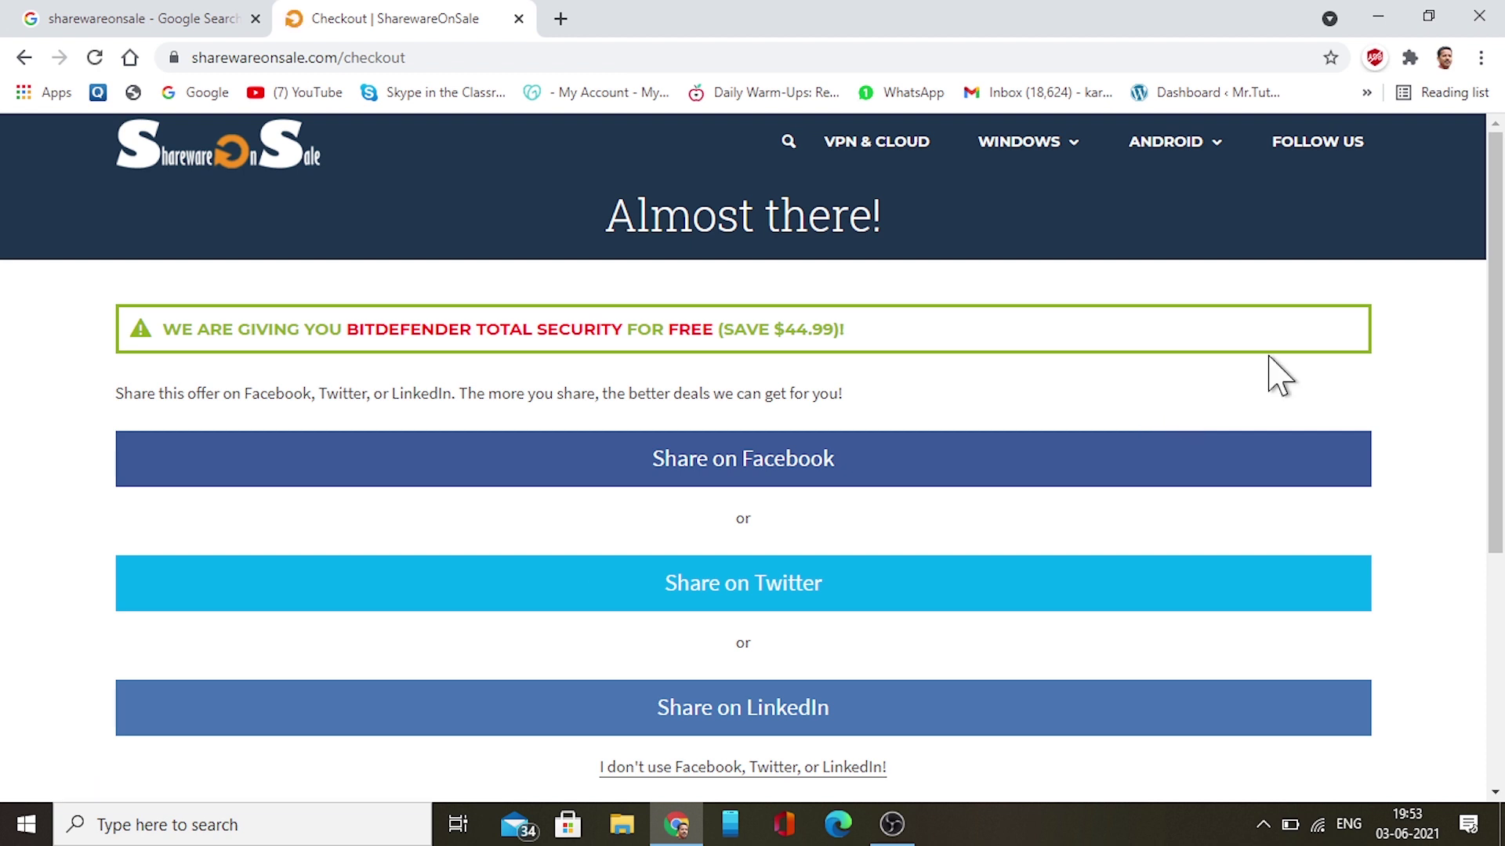
Skip sharing, autofill the e-mail and country fields, and mark Windows as a platform used
{"action": "left_click_drag", "start_coordinate": [1502, 265], "coordinate": [1502, 361]}
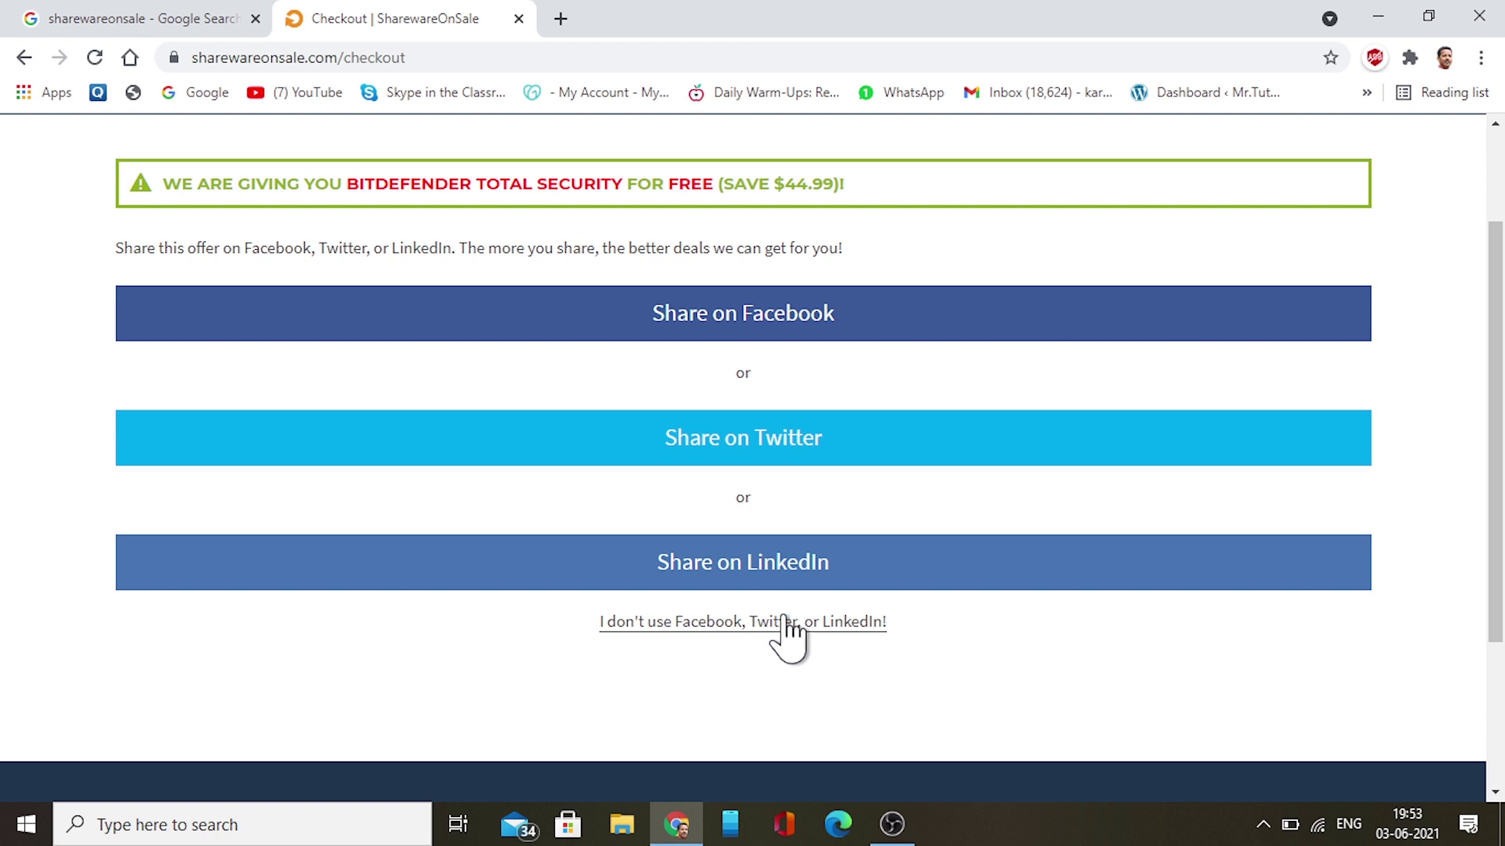
{"action": "left_click_drag", "start_coordinate": [1494, 504], "coordinate": [1497, 584]}
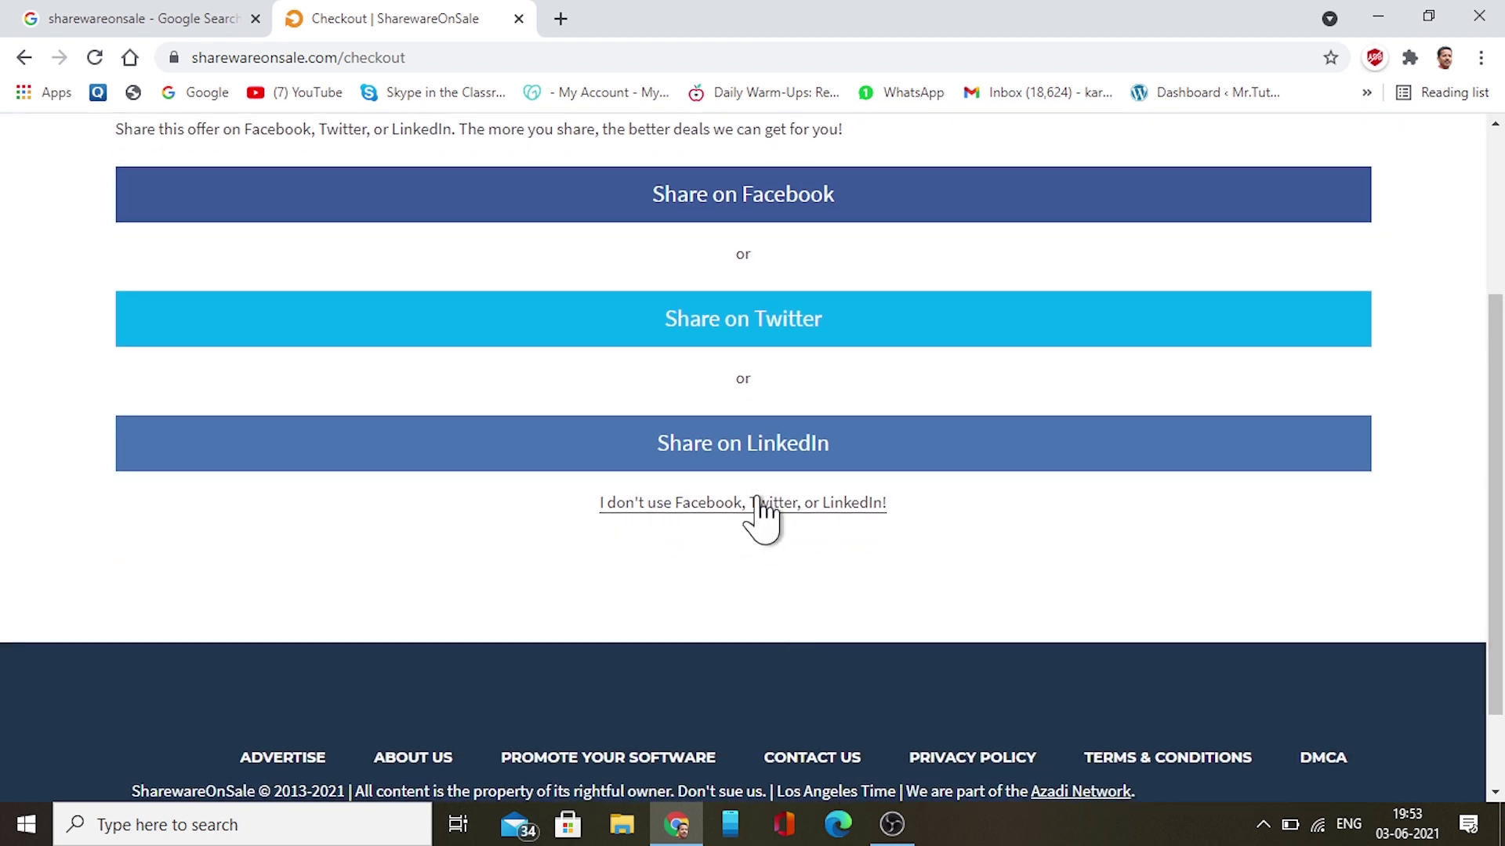
{"action": "left_click", "coordinate": [765, 504]}
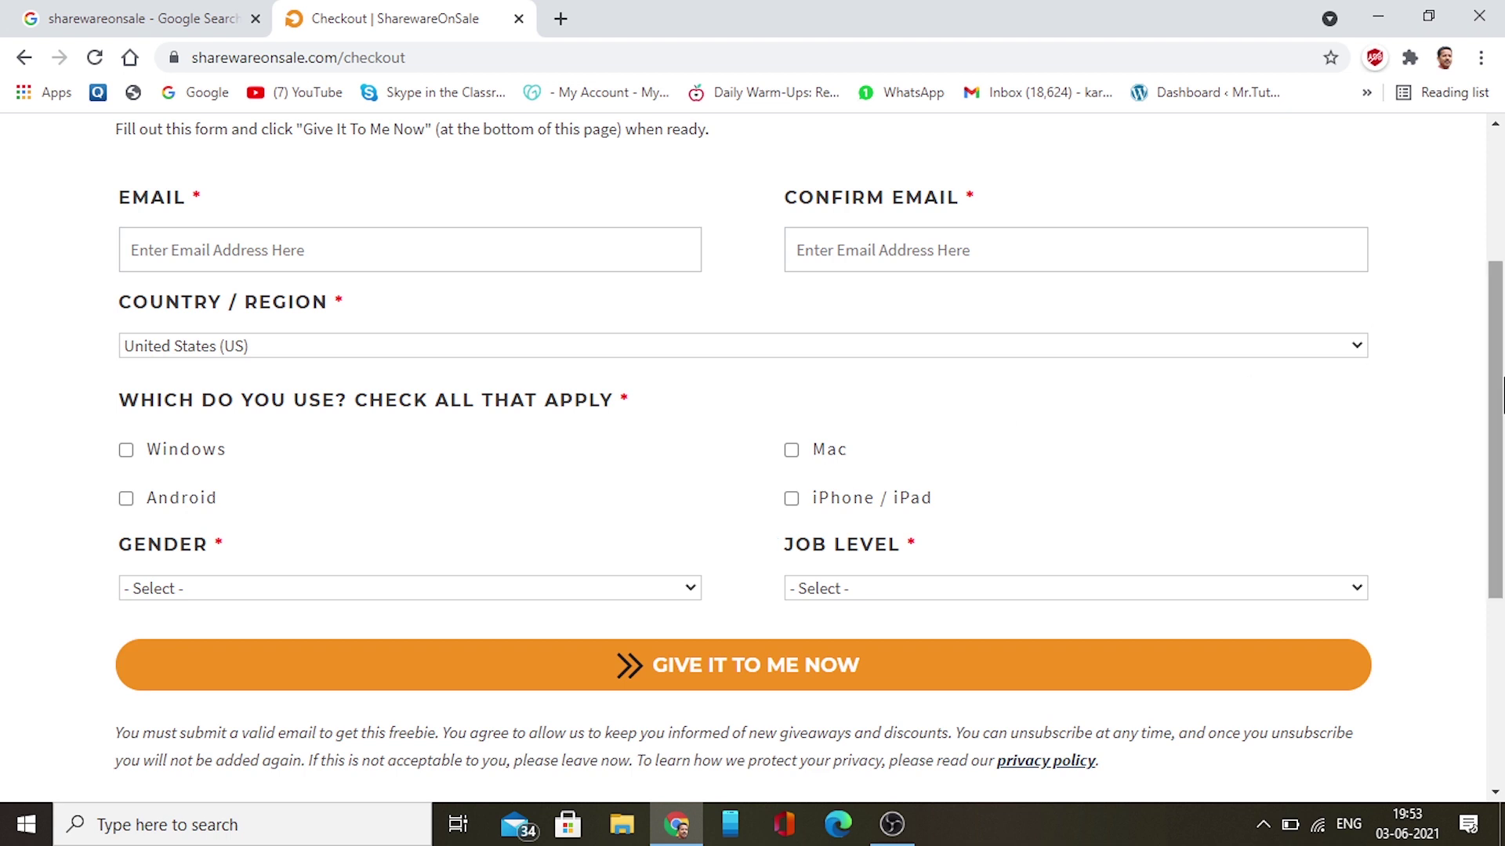
{"action": "left_click_drag", "start_coordinate": [1496, 423], "coordinate": [1496, 255]}
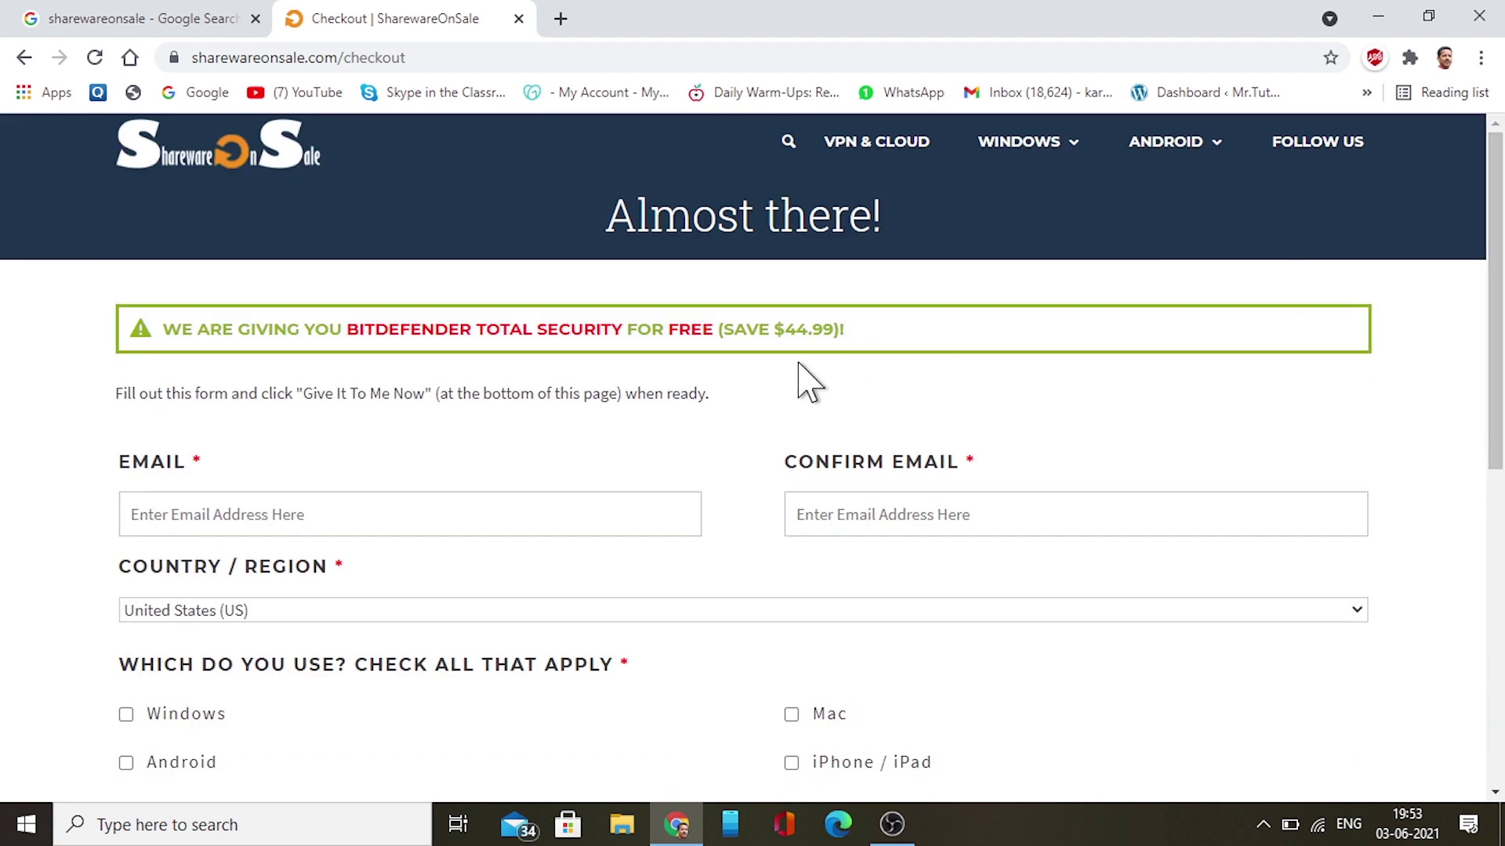
{"action": "scroll", "coordinate": [1363, 329], "scroll_direction": "down", "scroll_amount": 2}
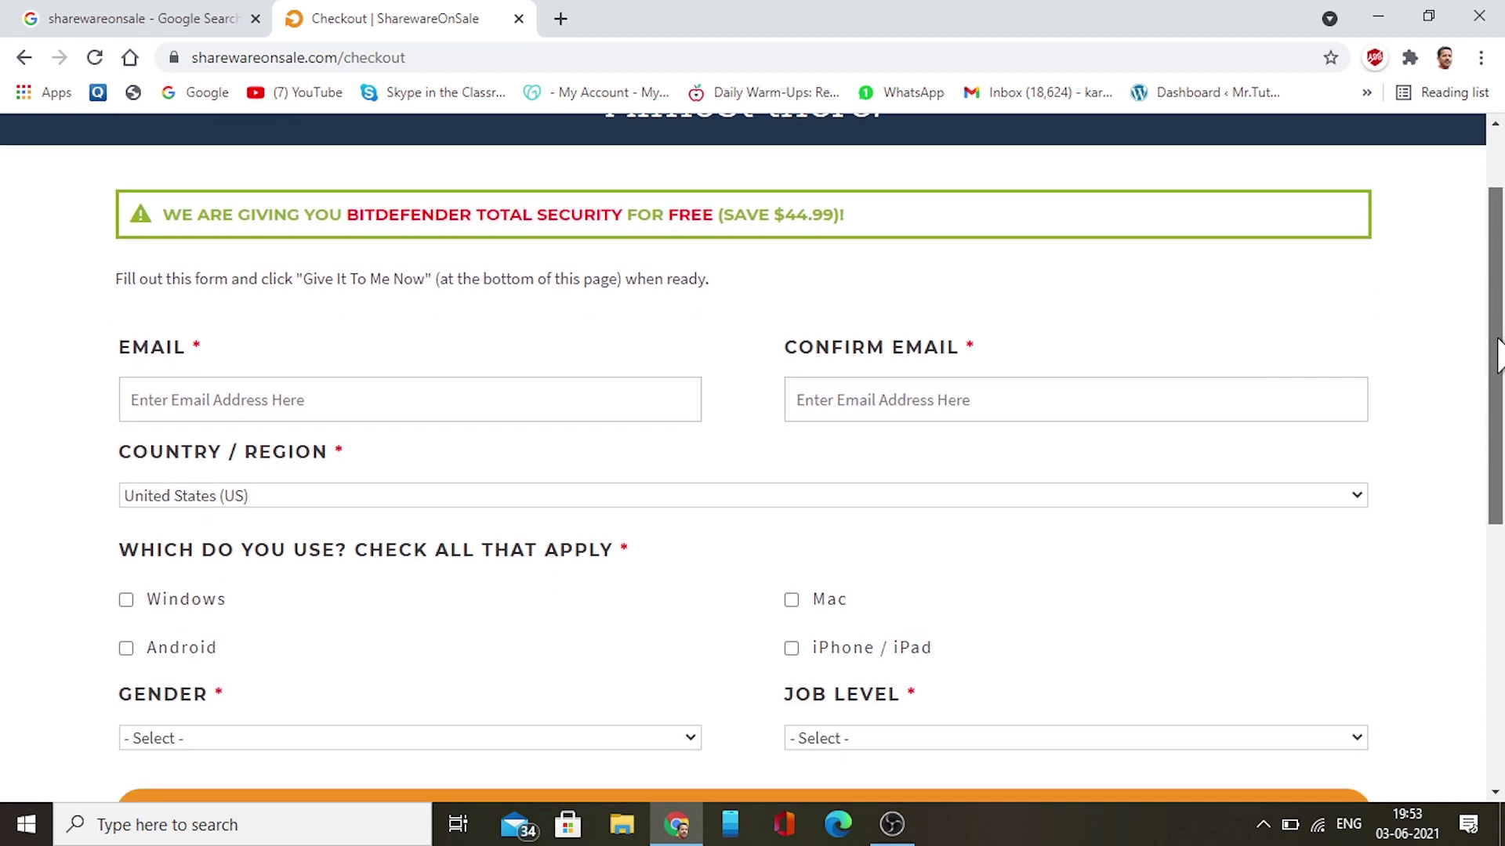
{"action": "left_click", "coordinate": [590, 402]}
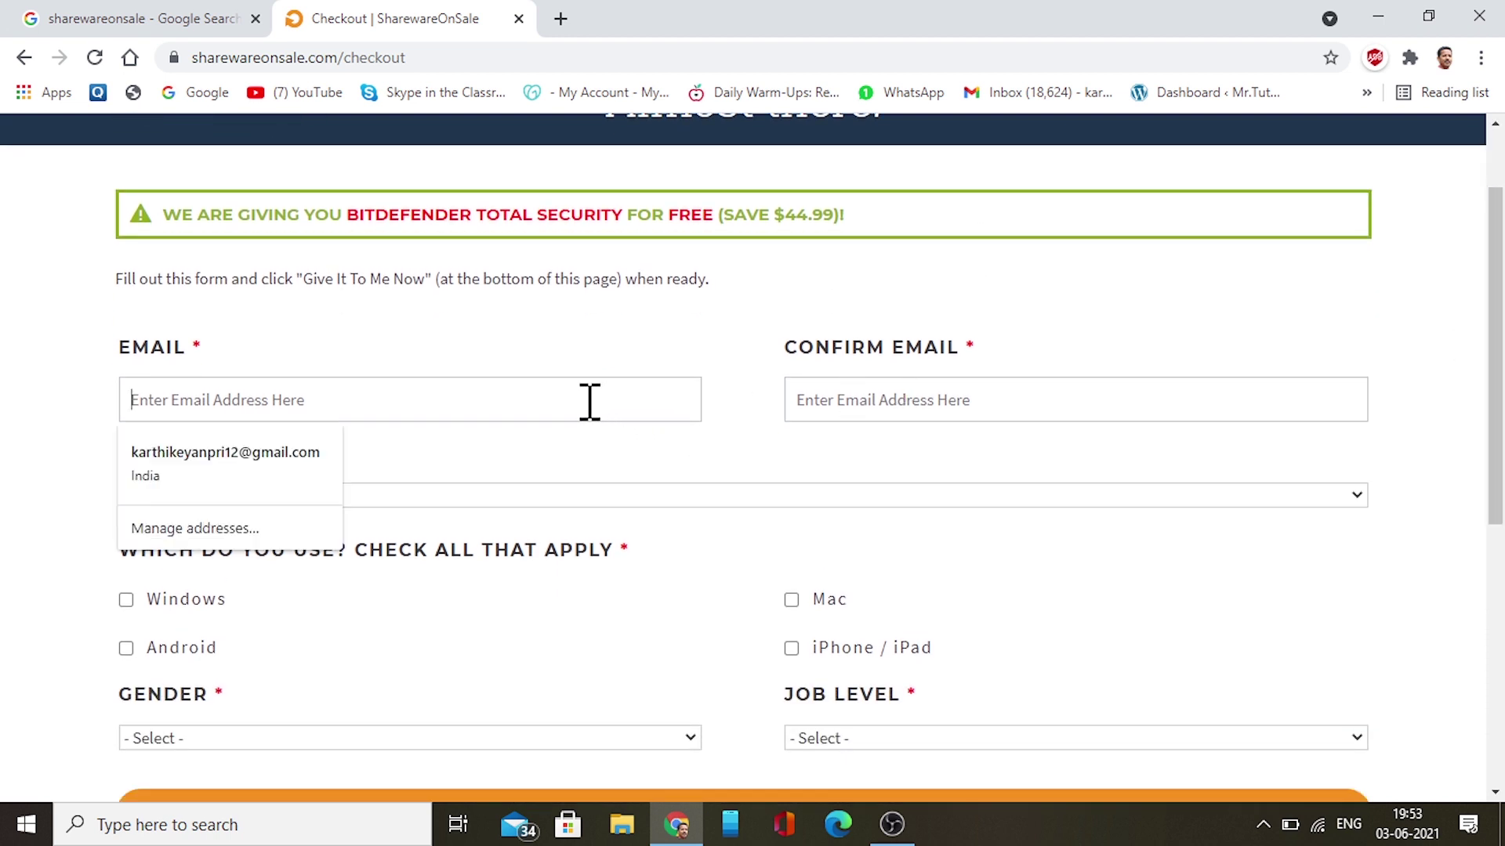
{"action": "left_click", "coordinate": [304, 469]}
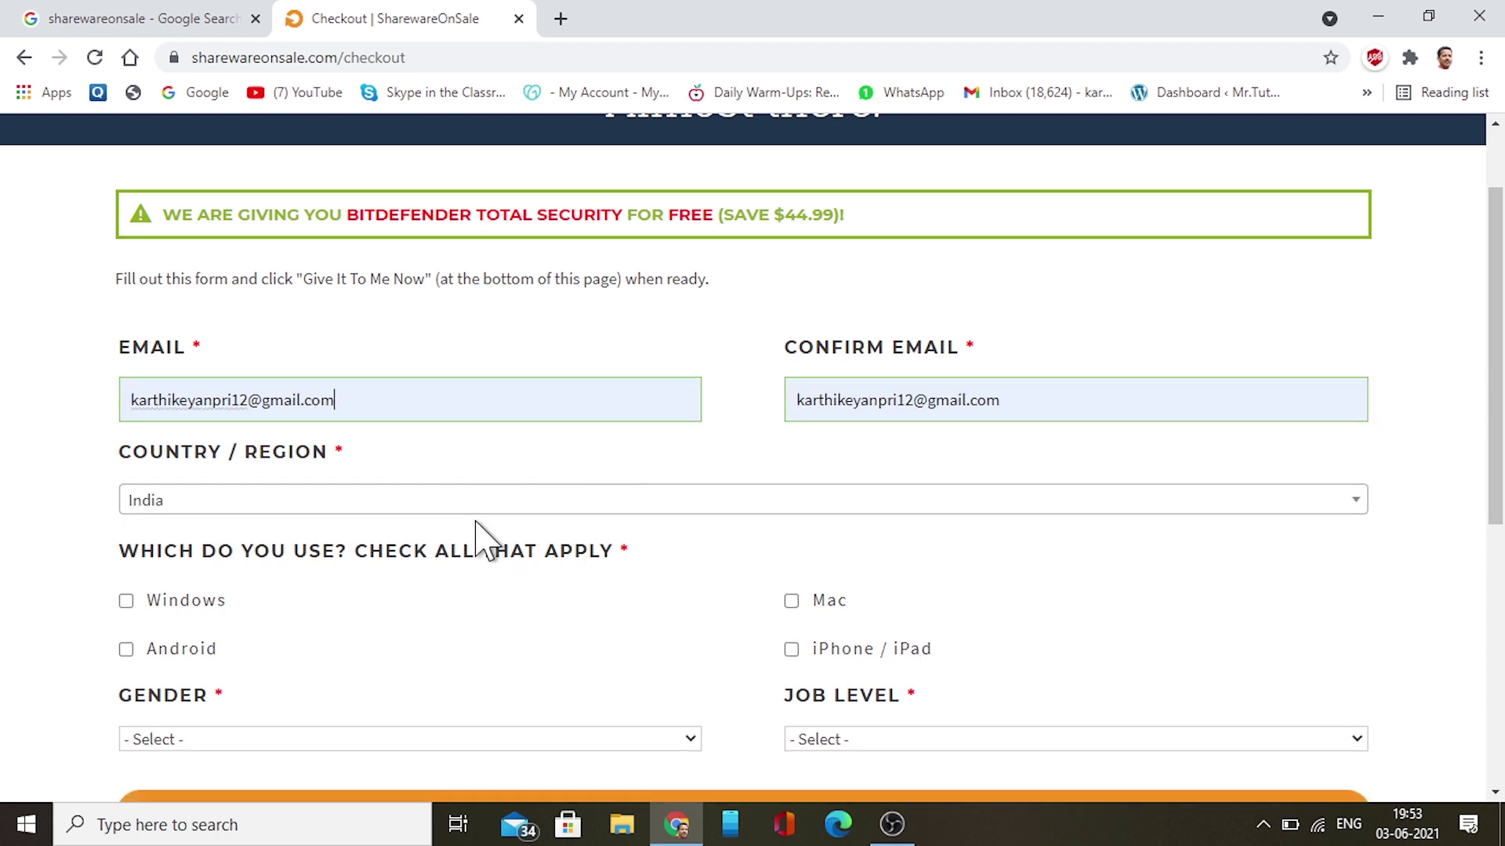
{"action": "left_click", "coordinate": [175, 605]}
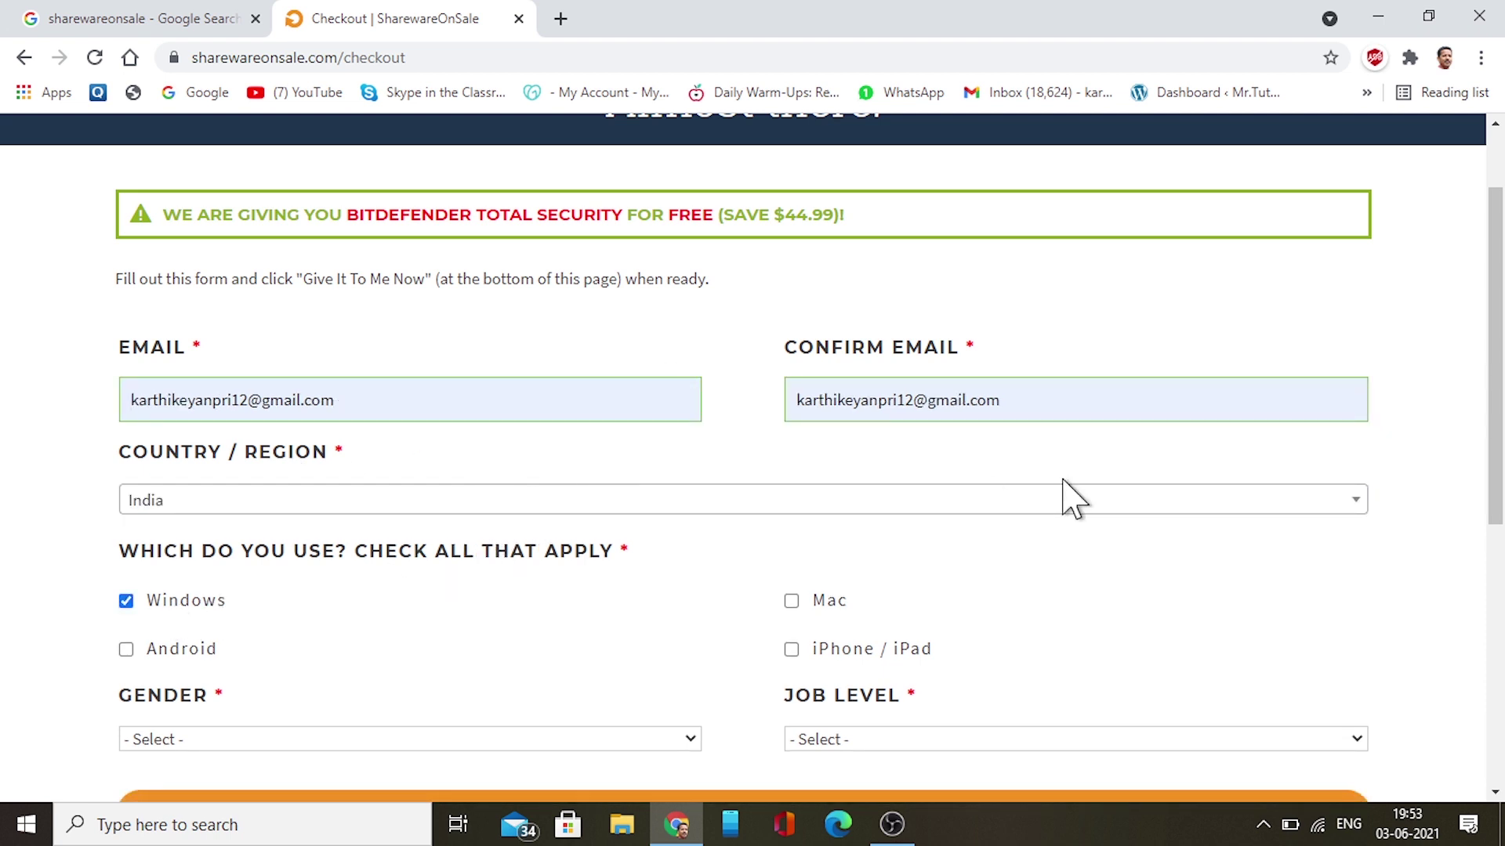
Choose a gender, set Job Level to Experienced, and submit with GIVE IT TO ME NOW
{"action": "left_click_drag", "start_coordinate": [1497, 435], "coordinate": [1497, 517]}
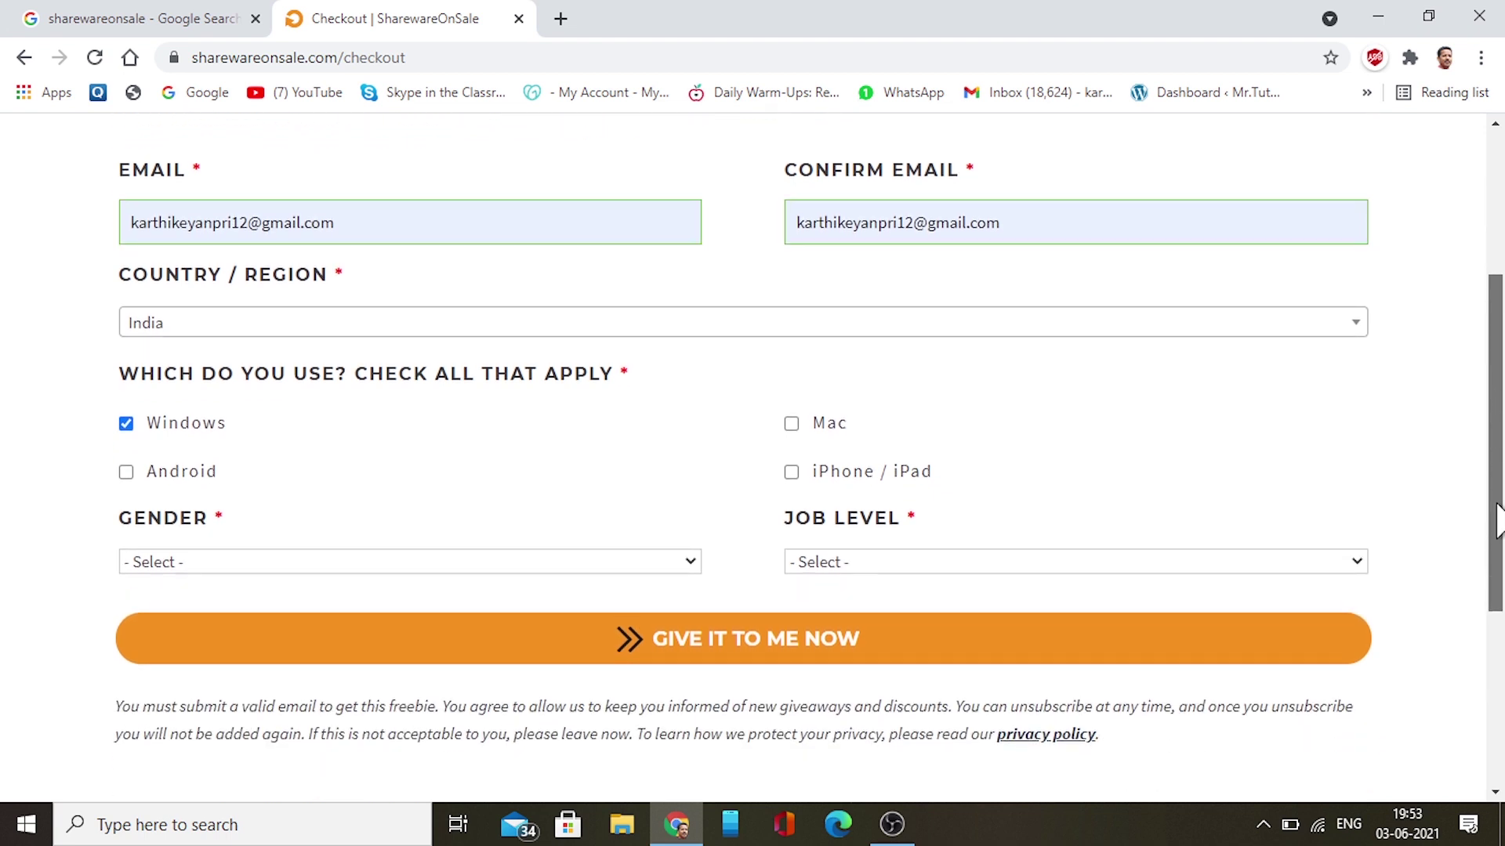
{"action": "left_click", "coordinate": [443, 570]}
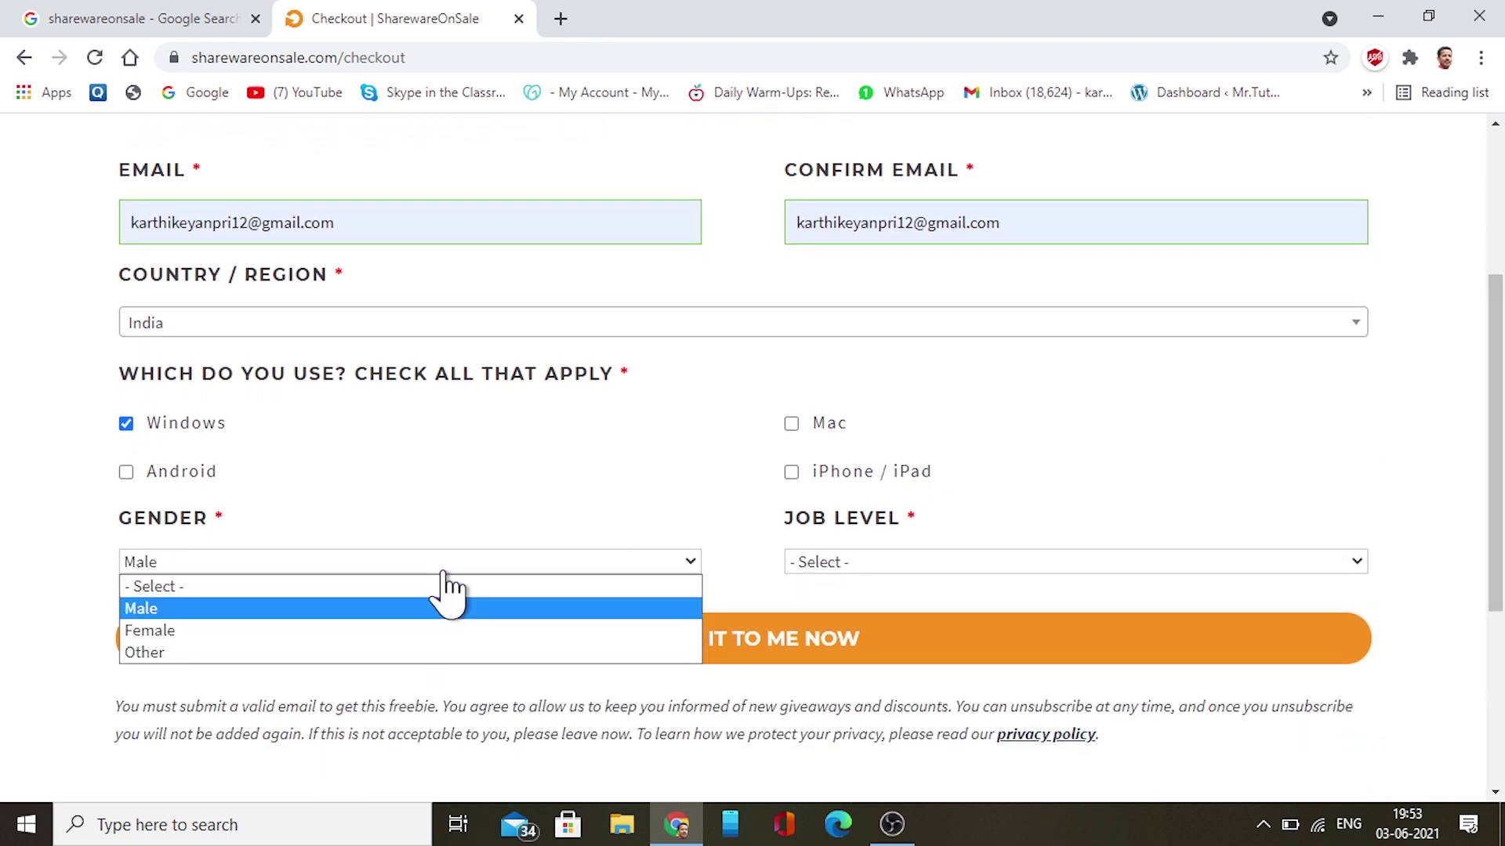
{"action": "left_click", "coordinate": [443, 571]}
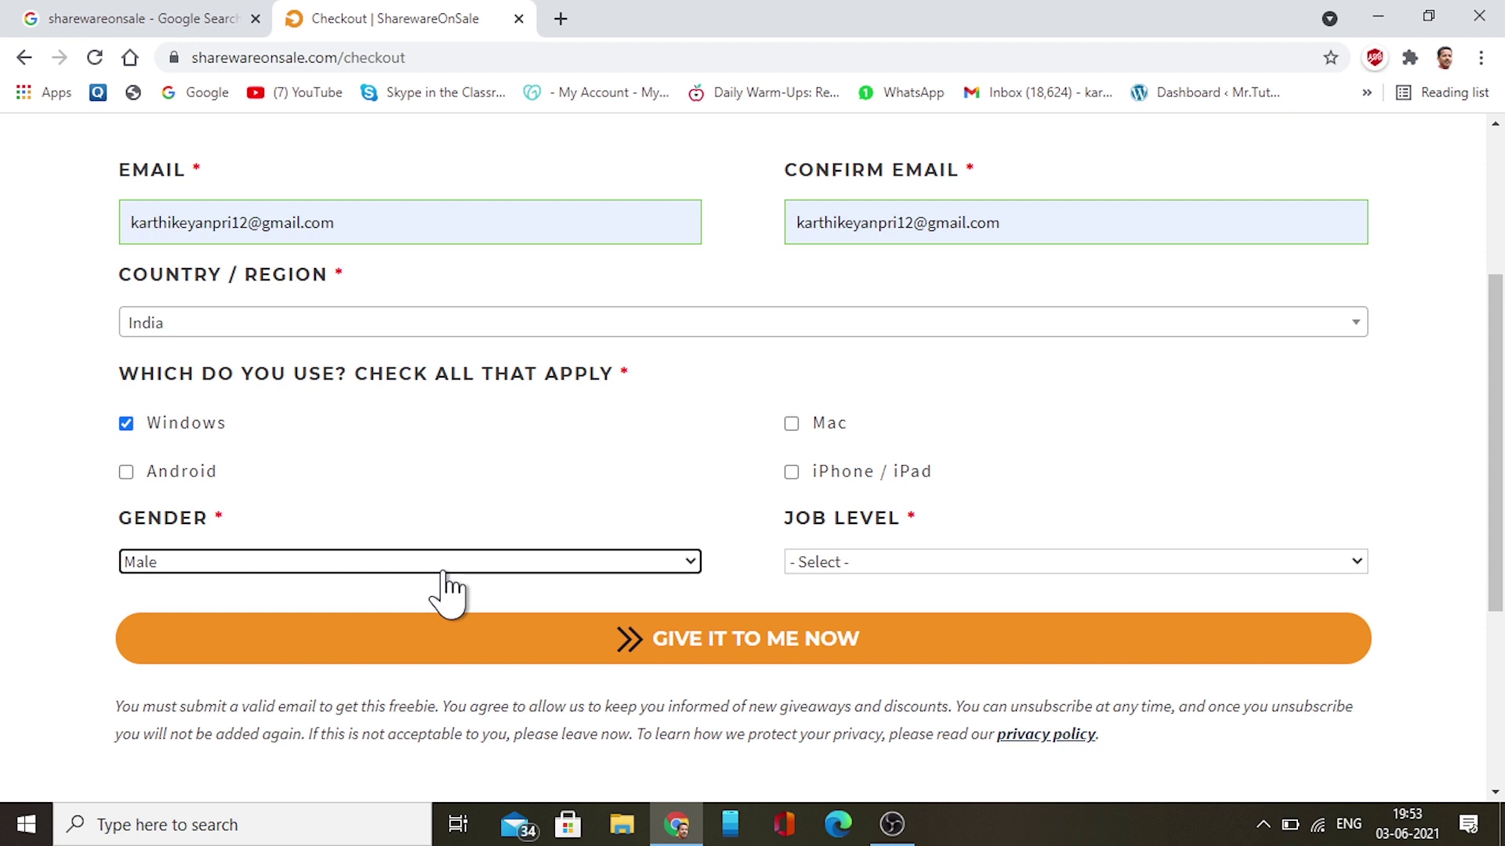
{"action": "left_click", "coordinate": [829, 564]}
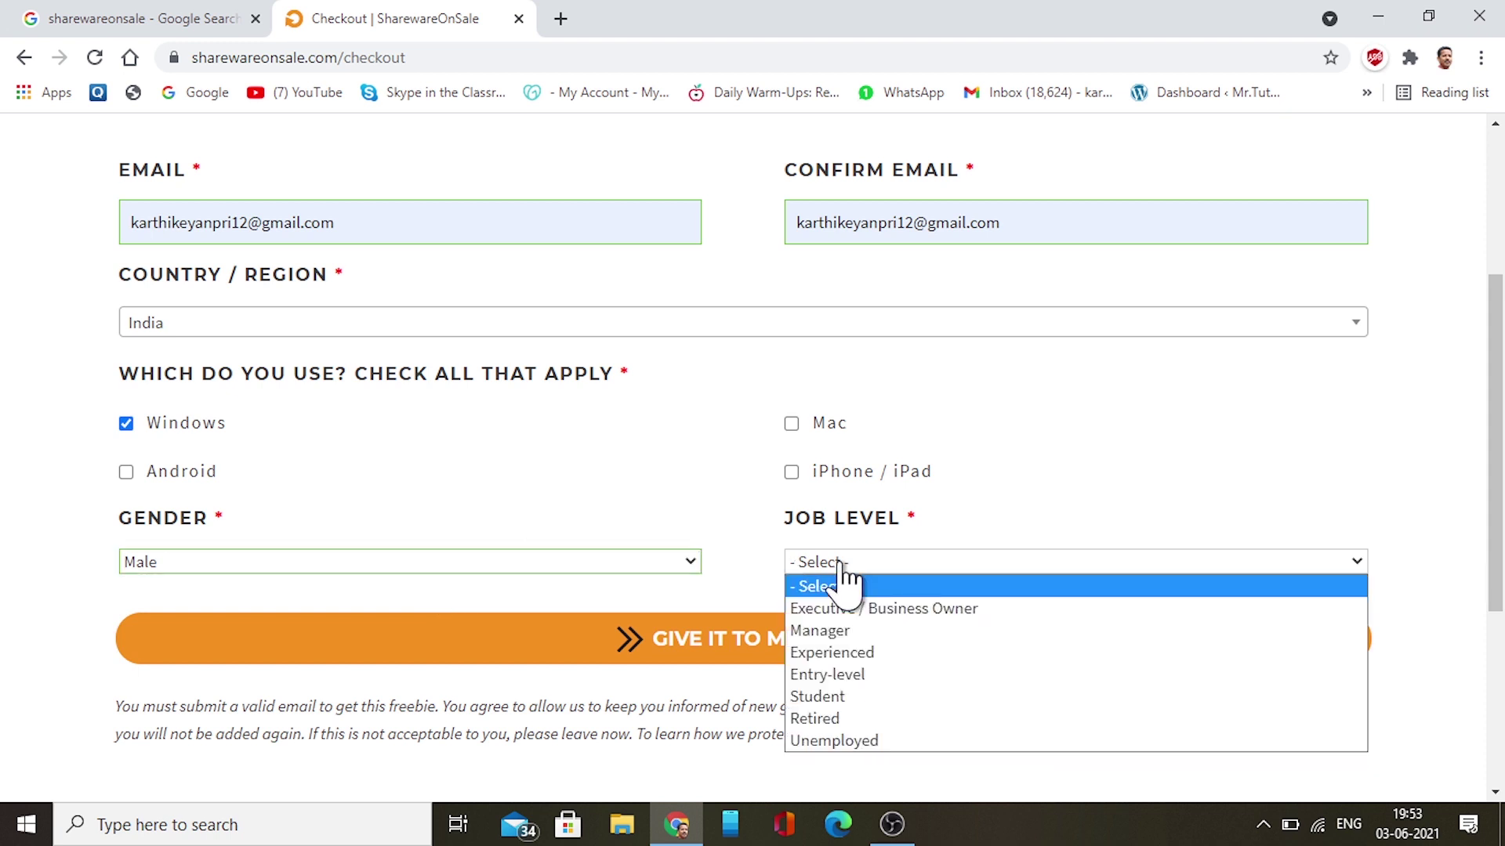
{"action": "left_click", "coordinate": [829, 653]}
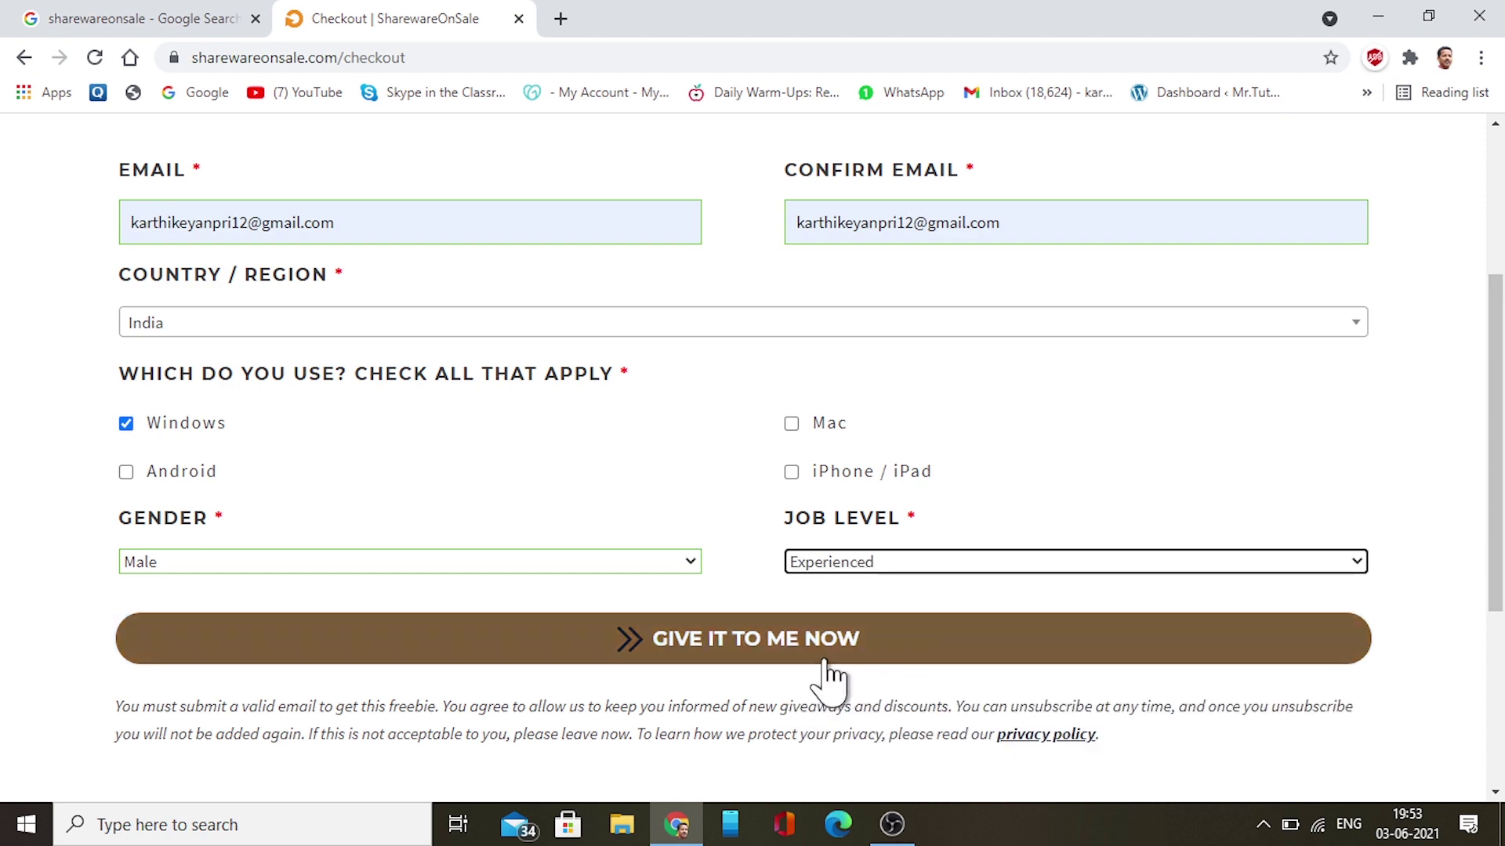
{"action": "mouse_move", "coordinate": [1493, 533]}
{"action": "left_mouse_down"}
{"action": "mouse_move", "coordinate": [1495, 420]}
{"action": "mouse_move", "coordinate": [1497, 506]}
{"action": "left_mouse_up"}
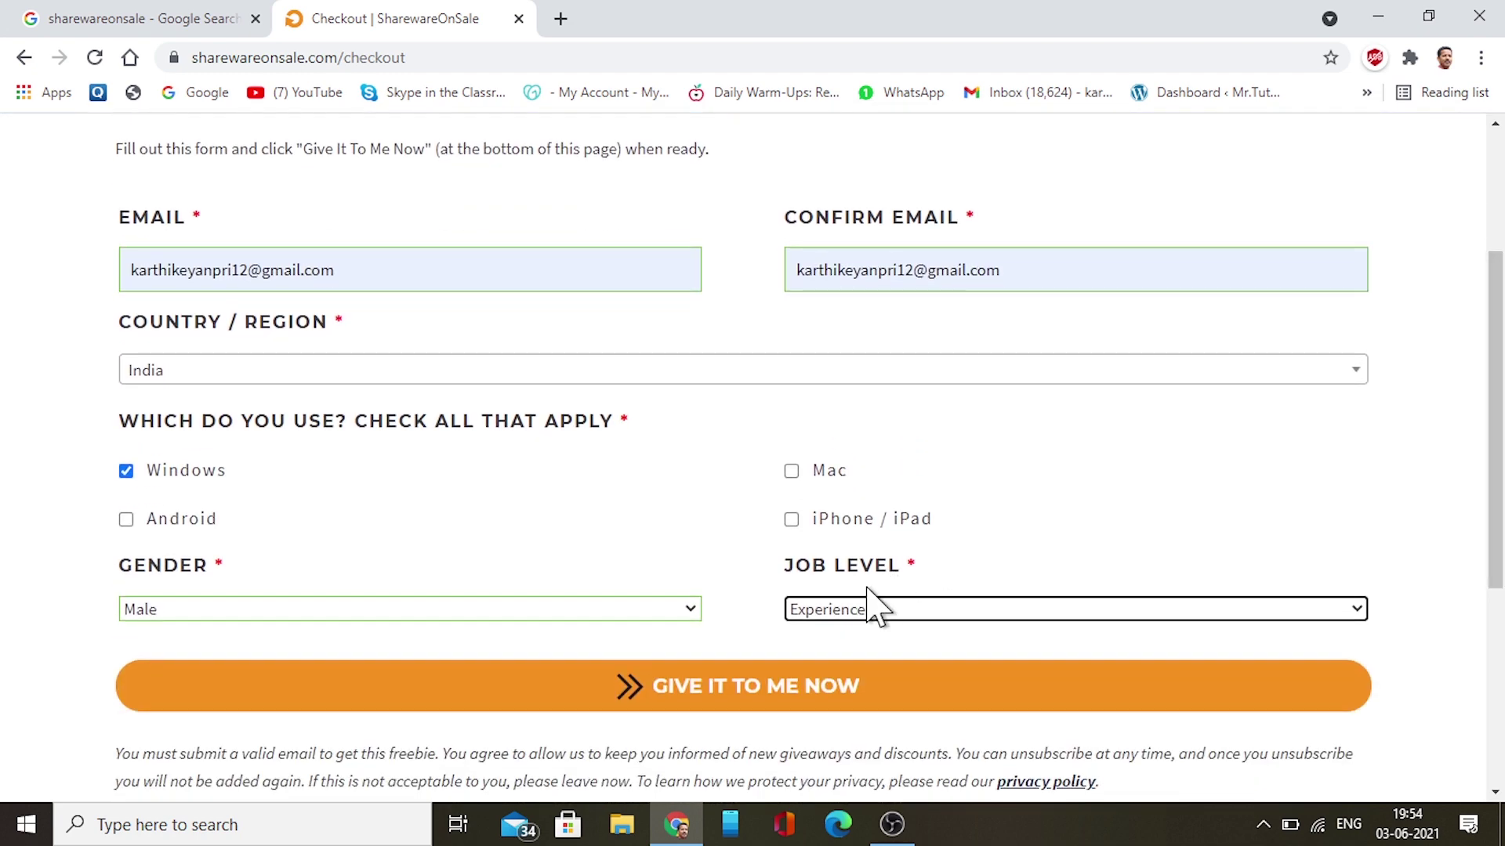
{"action": "left_click", "coordinate": [760, 701]}
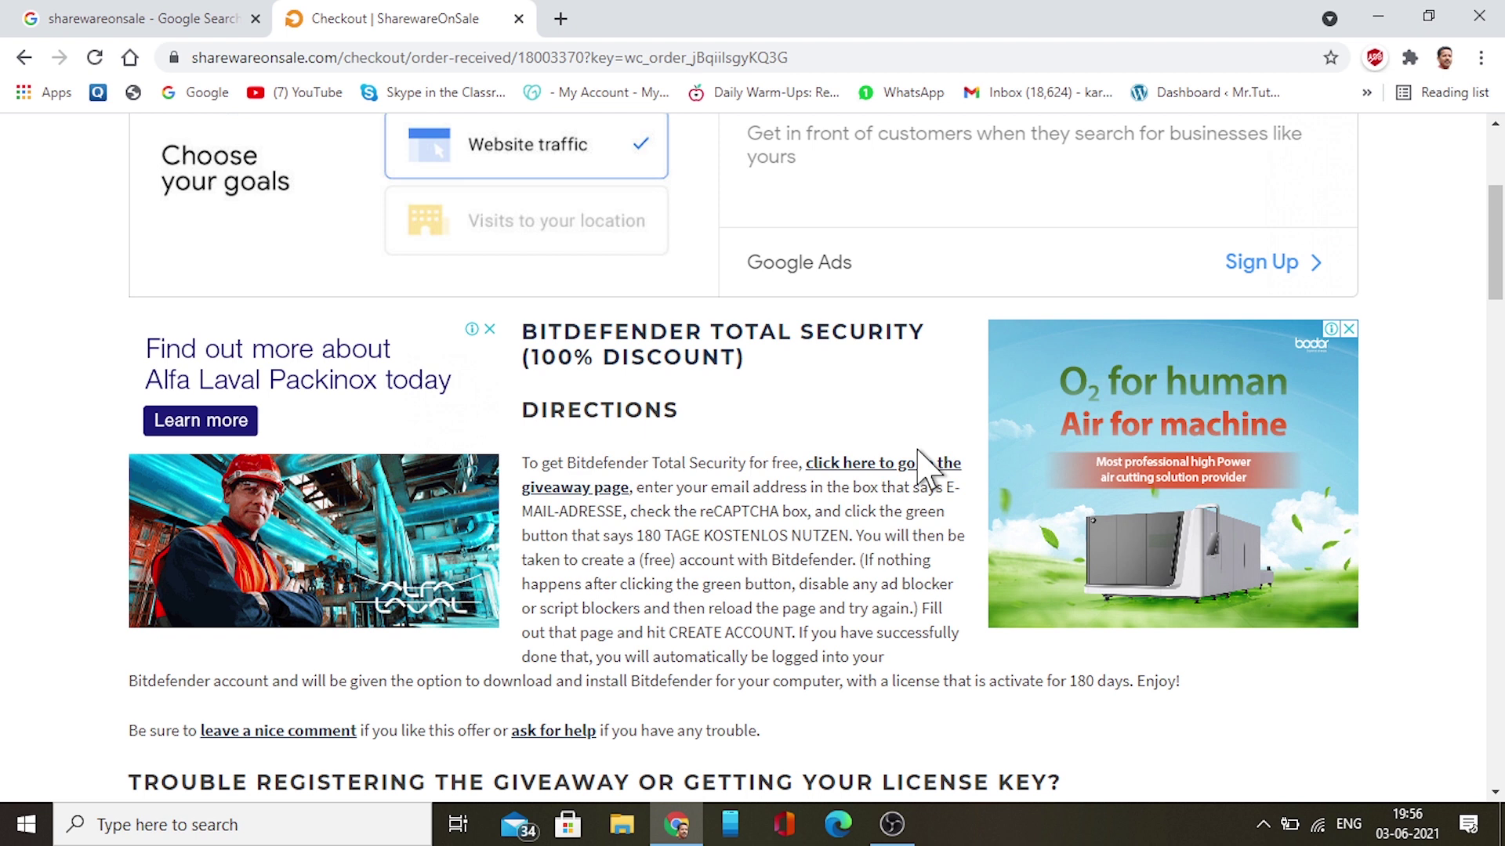
Open the Bitdefender 180-day giveaway page in a new tab, then reread the Checkout directions about entering your e-mail
{"action": "left_click", "coordinate": [866, 477]}
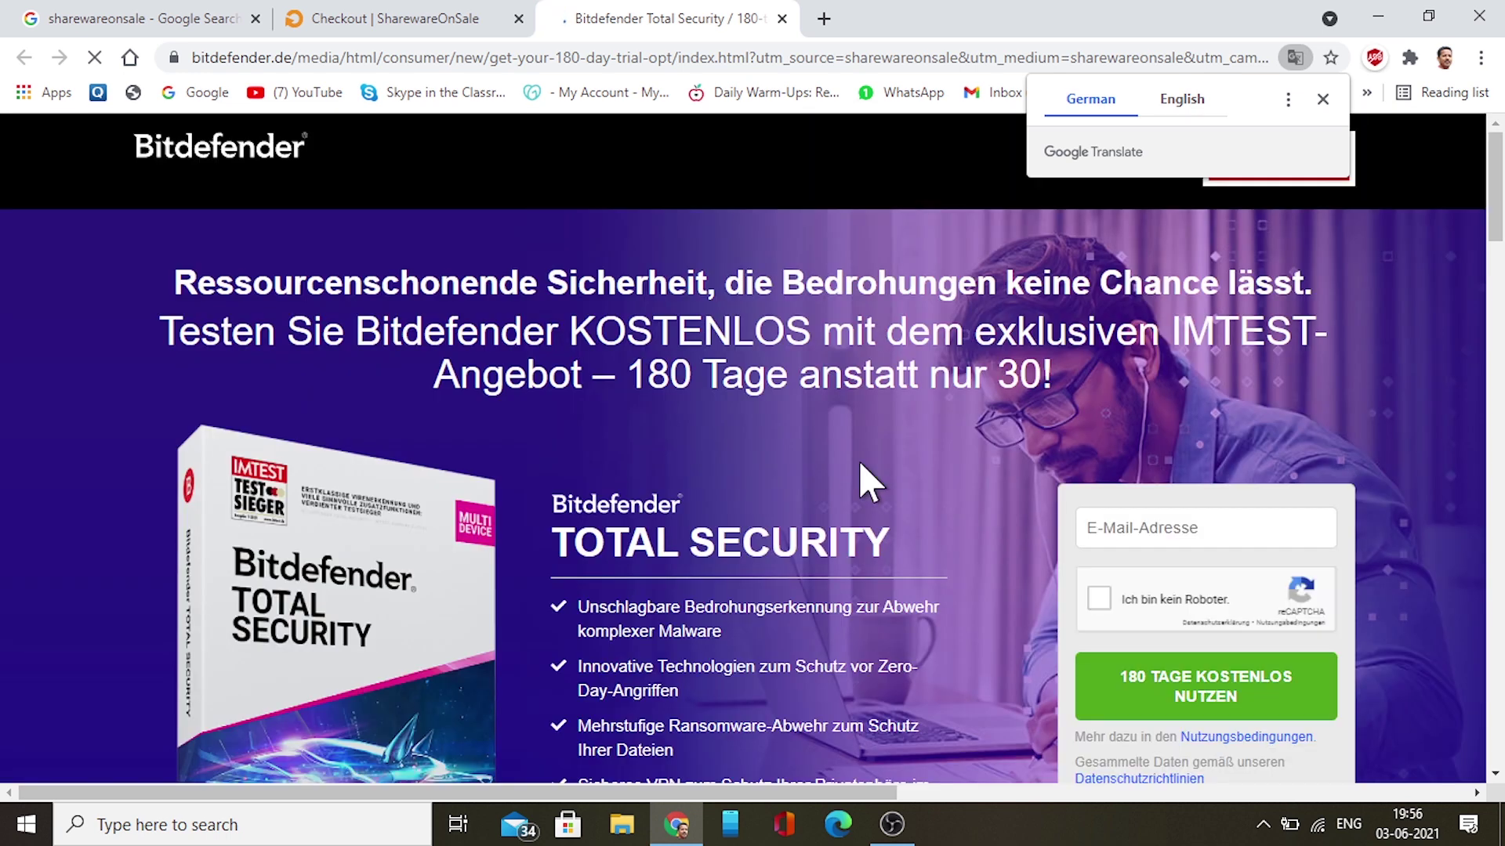
{"action": "left_click", "coordinate": [482, 21]}
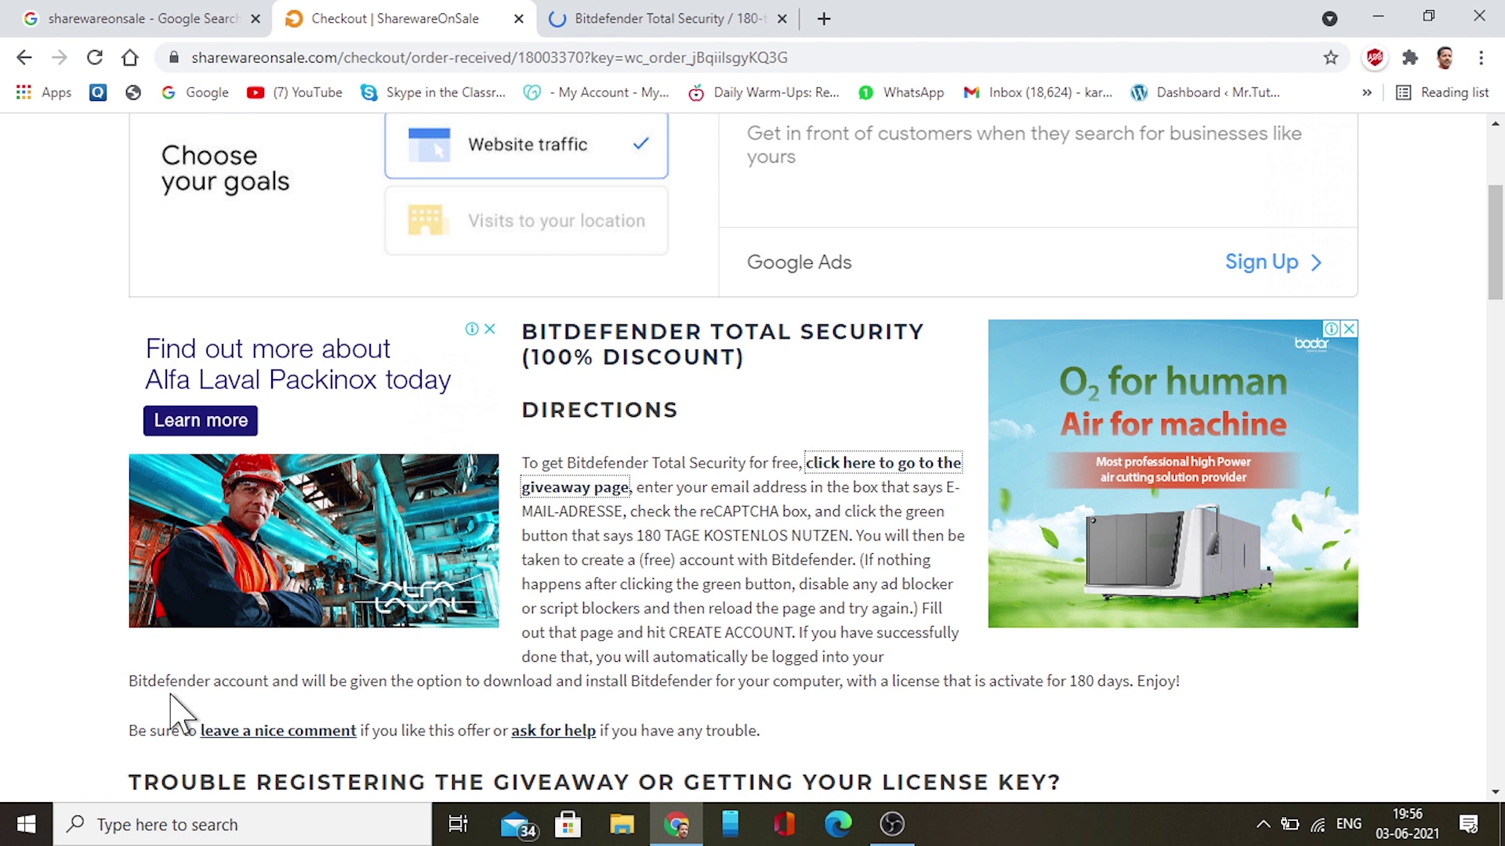
{"action": "left_click_drag", "start_coordinate": [138, 681], "coordinate": [945, 698]}
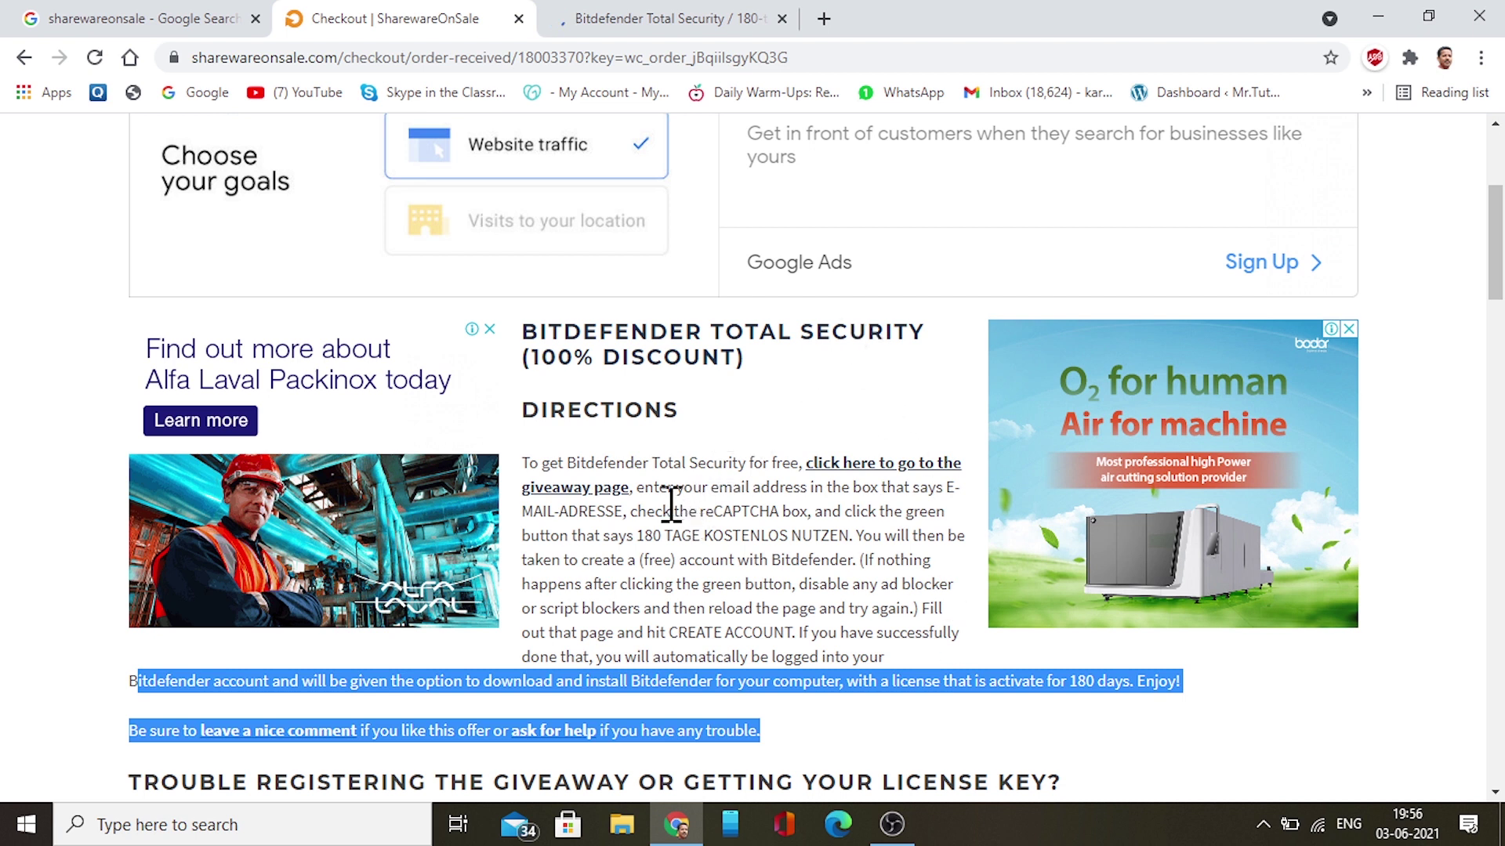
{"action": "left_click_drag", "start_coordinate": [644, 488], "coordinate": [931, 502]}
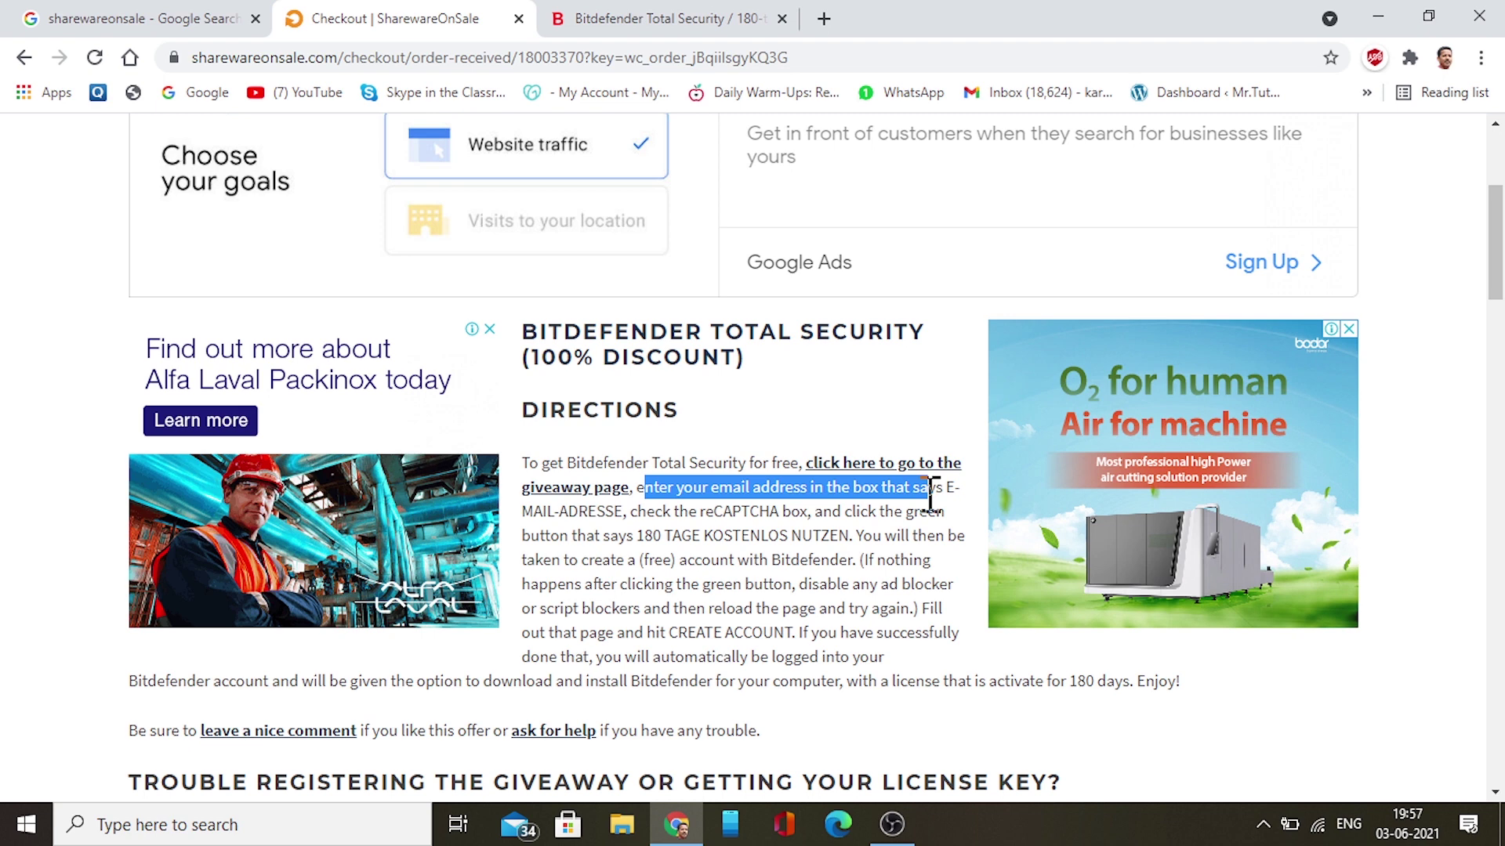
On the Bitdefender tab, paste the account e-mail into E-Mail-Adresse, tick reCAPTCHA, and submit 180 TAGE KOSTENLOS NUTZEN
{"action": "left_click", "coordinate": [692, 19]}
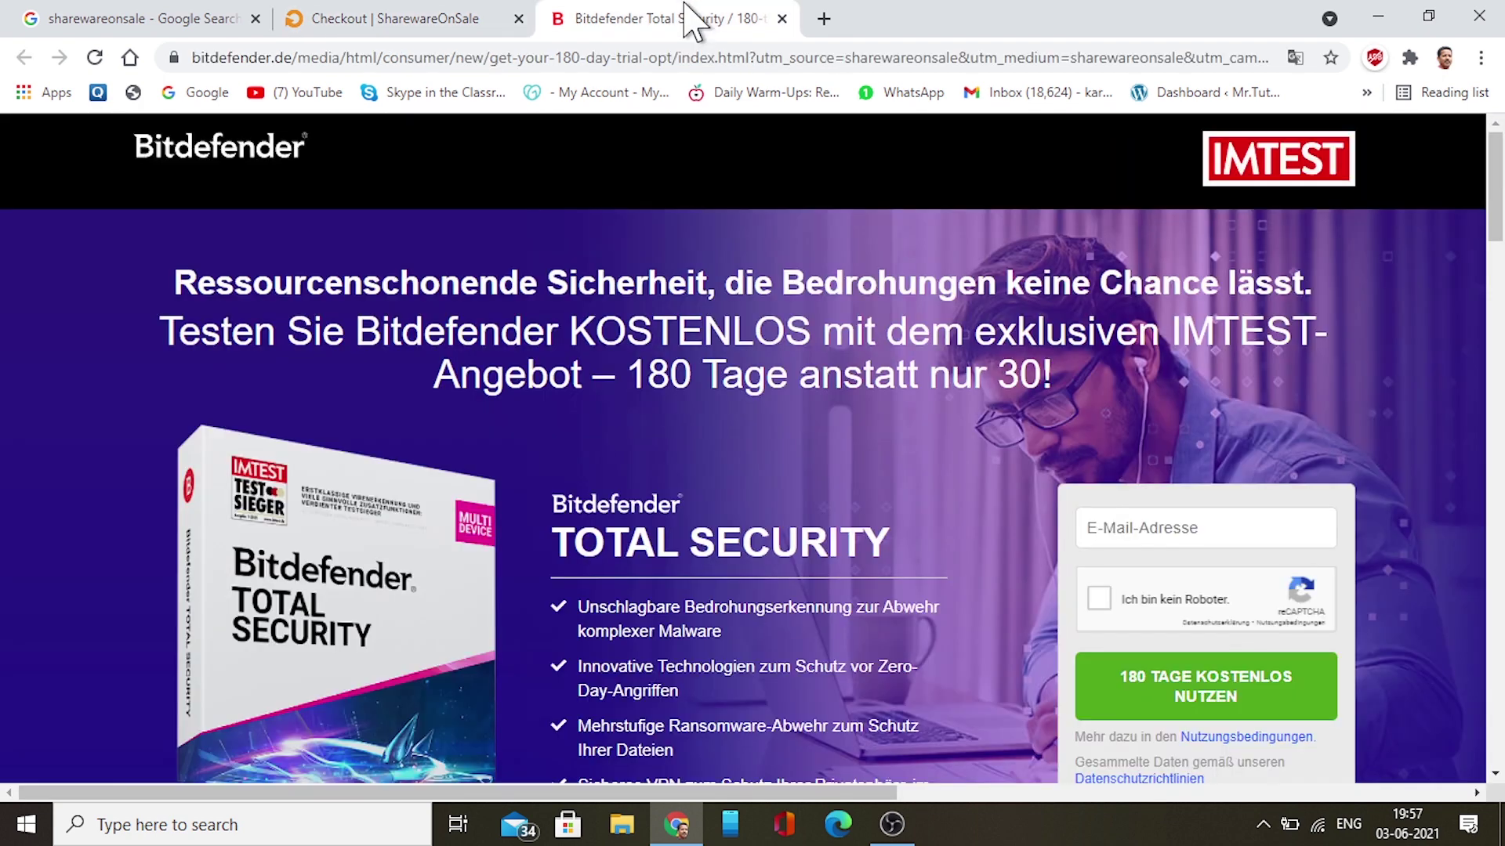
{"action": "left_click", "coordinate": [1096, 533]}
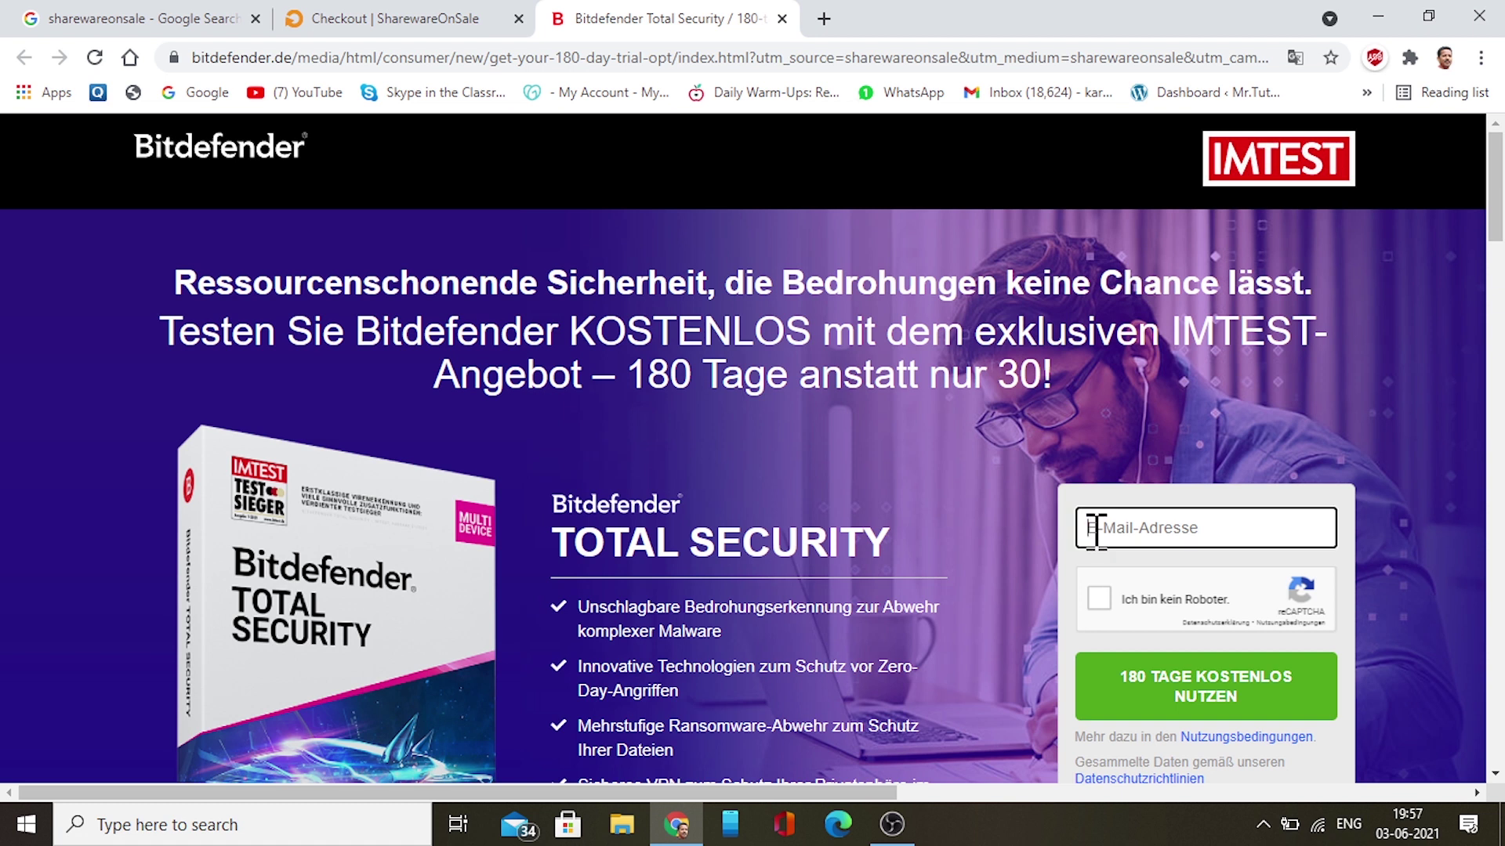
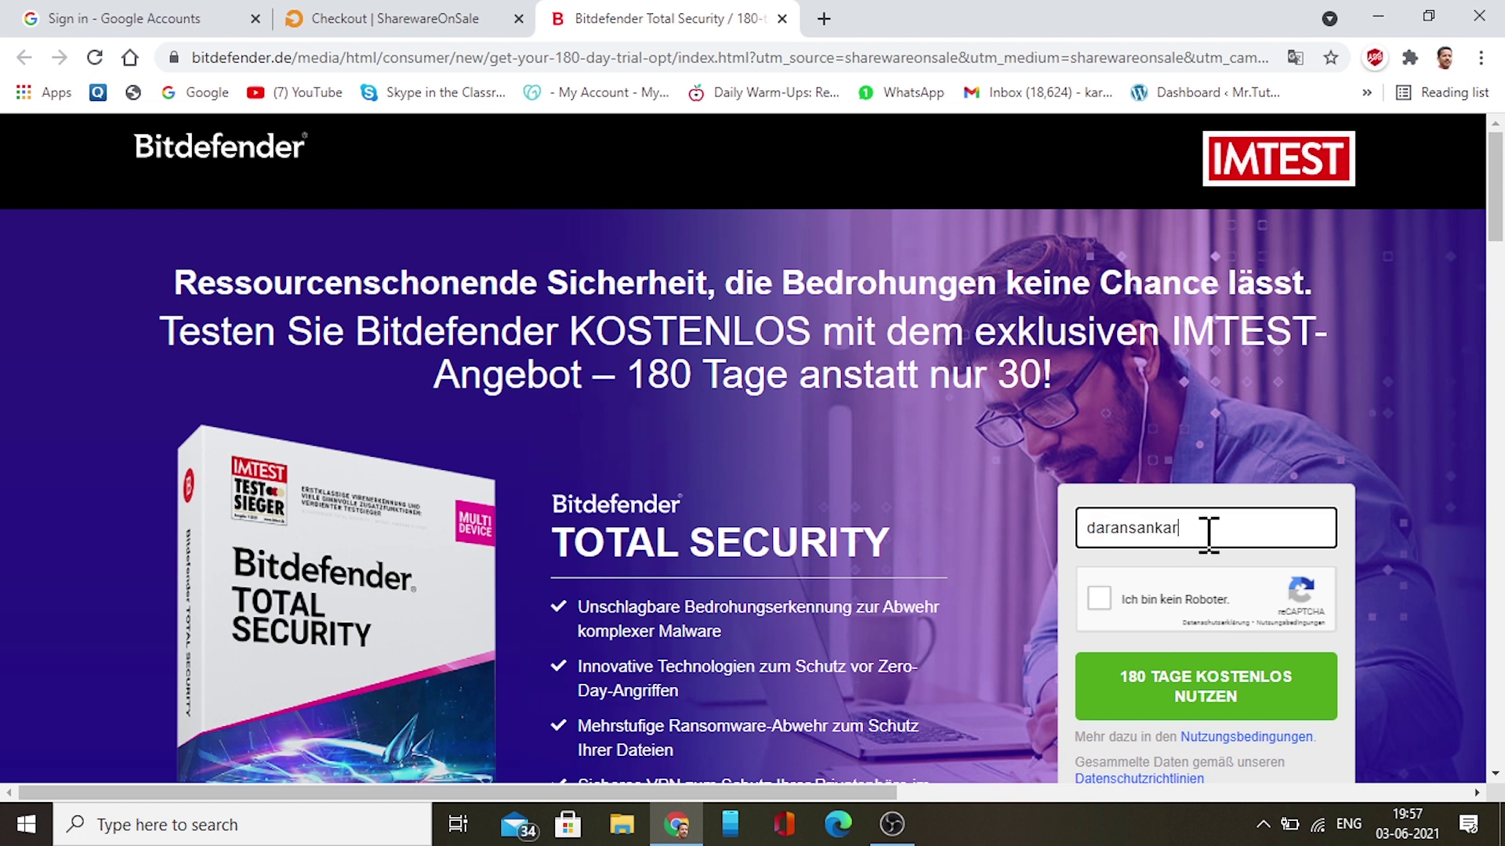
{"action": "double_click", "coordinate": [1208, 535]}
{"action": "key", "text": "ctrl+v"}
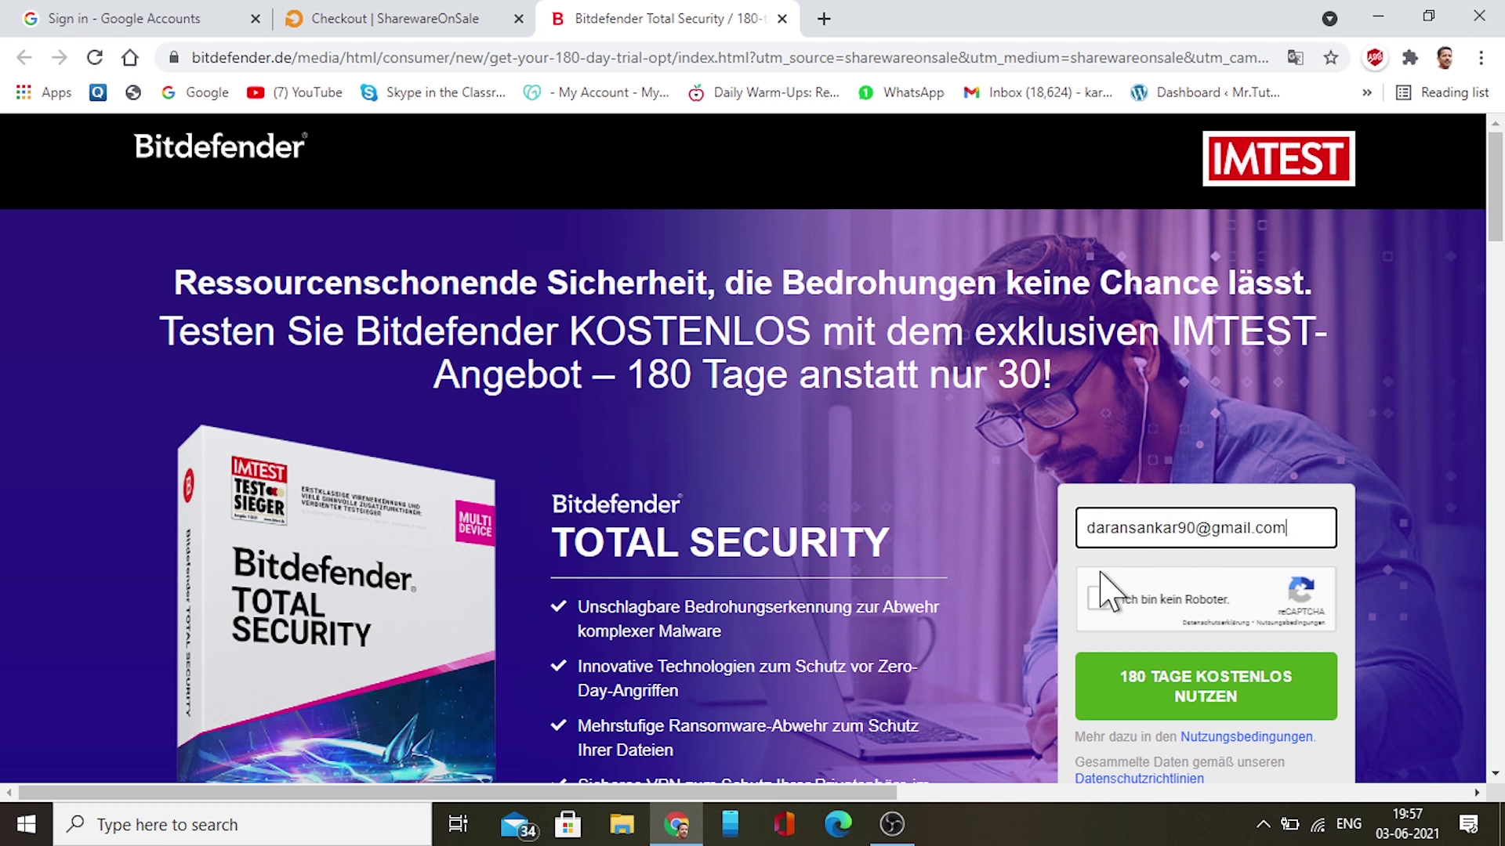
{"action": "left_click", "coordinate": [1104, 598]}
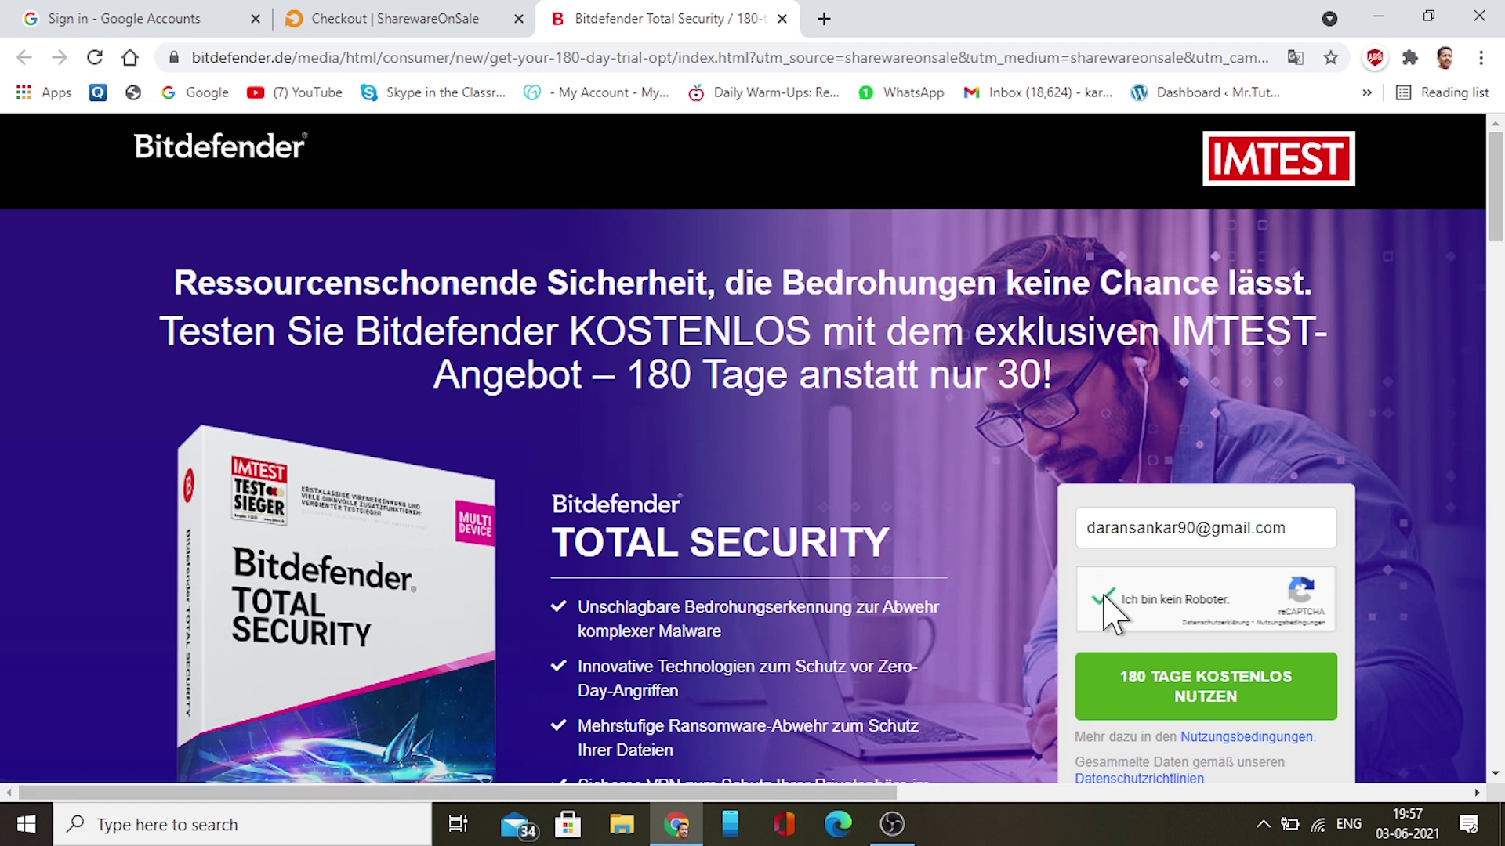
{"action": "left_click", "coordinate": [1191, 697]}
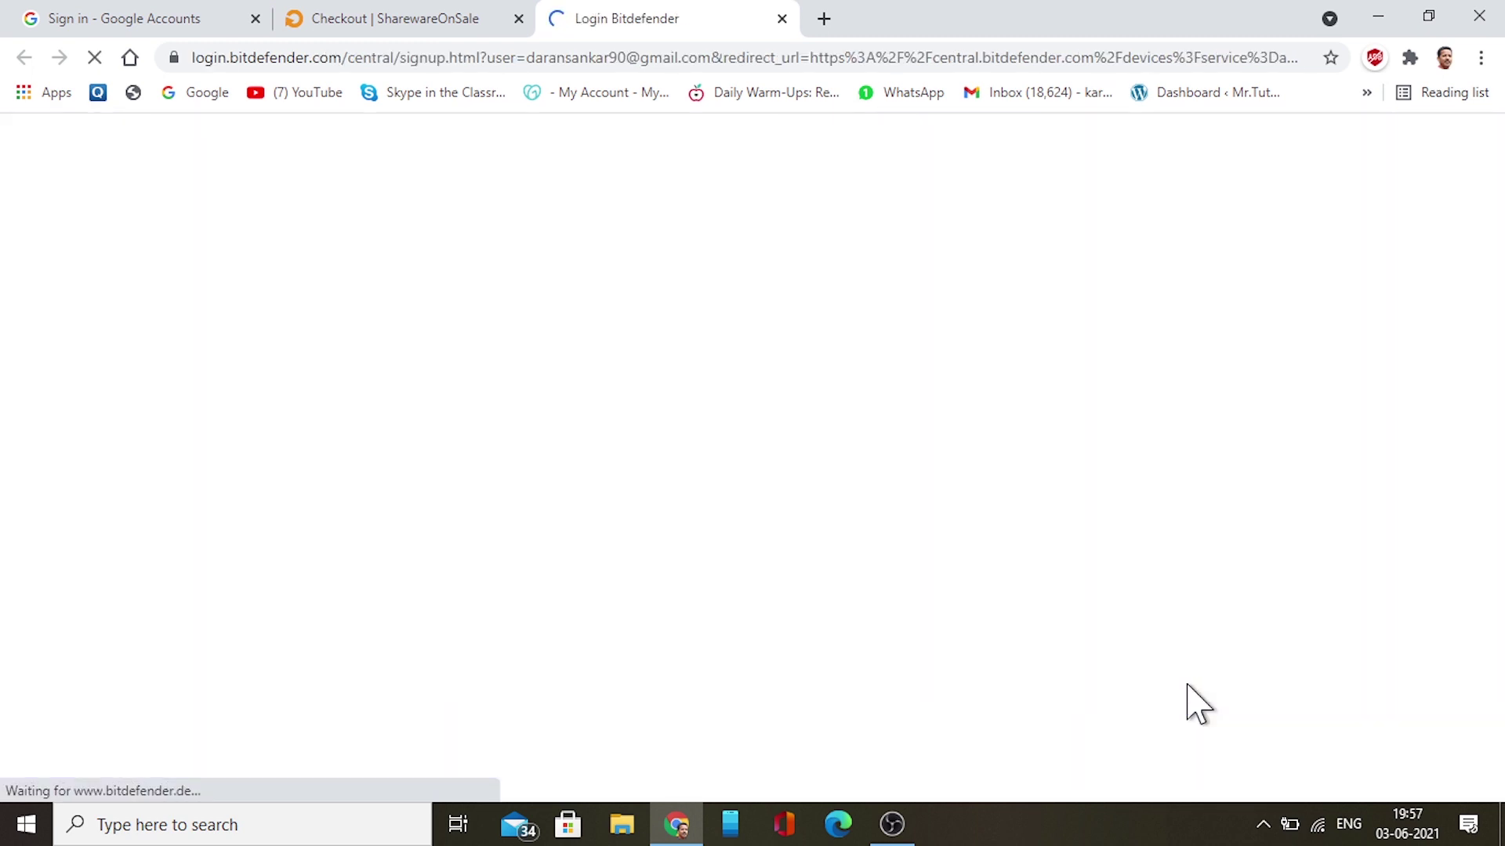
Fill the sign-up form with full name and password, accept the Legal Terms, and create the account
{"action": "left_click", "coordinate": [377, 14]}
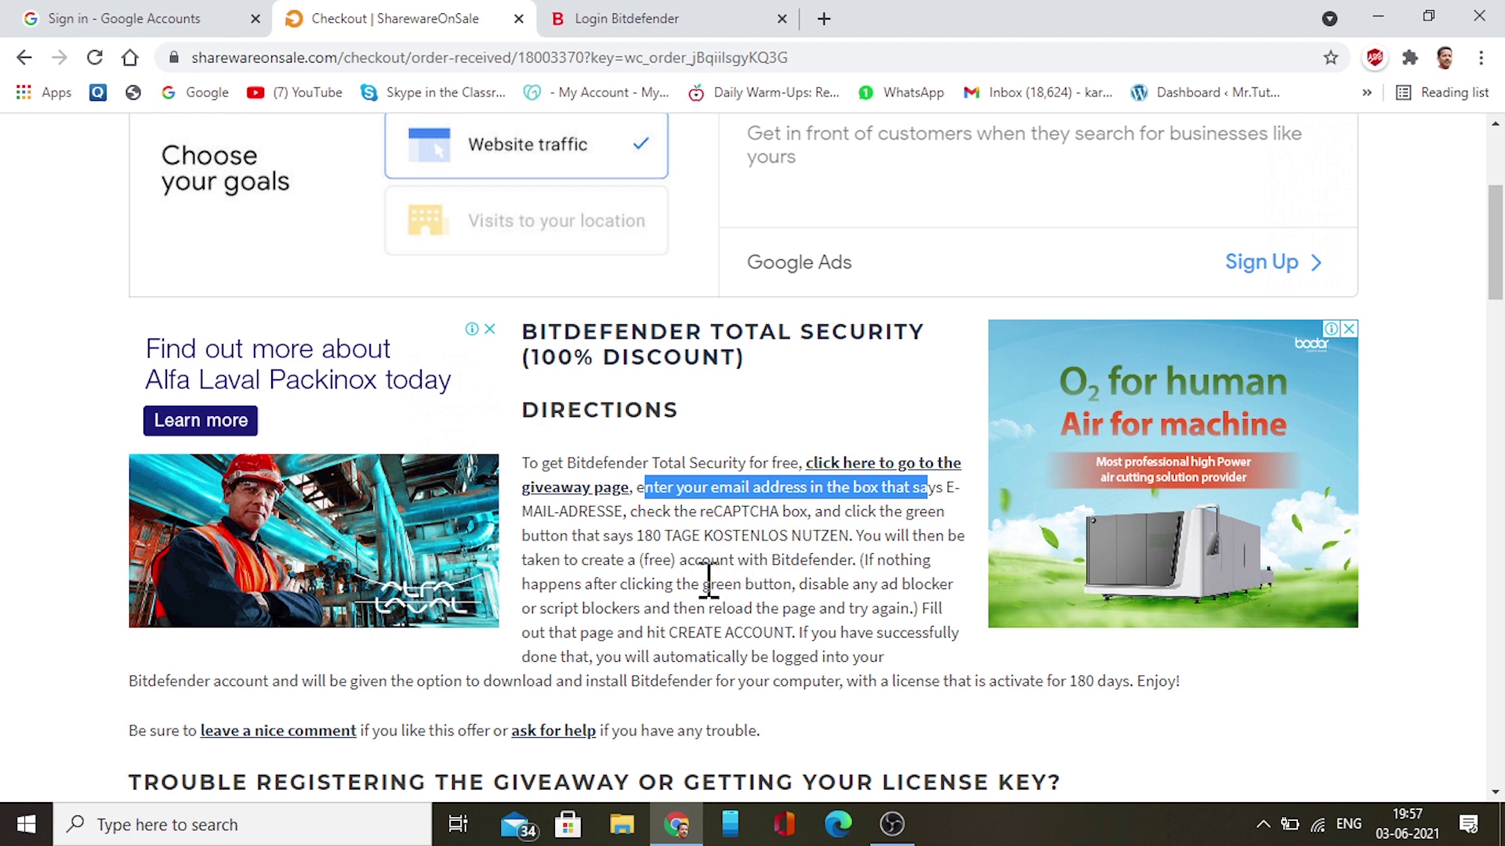
{"action": "left_click", "coordinate": [627, 18]}
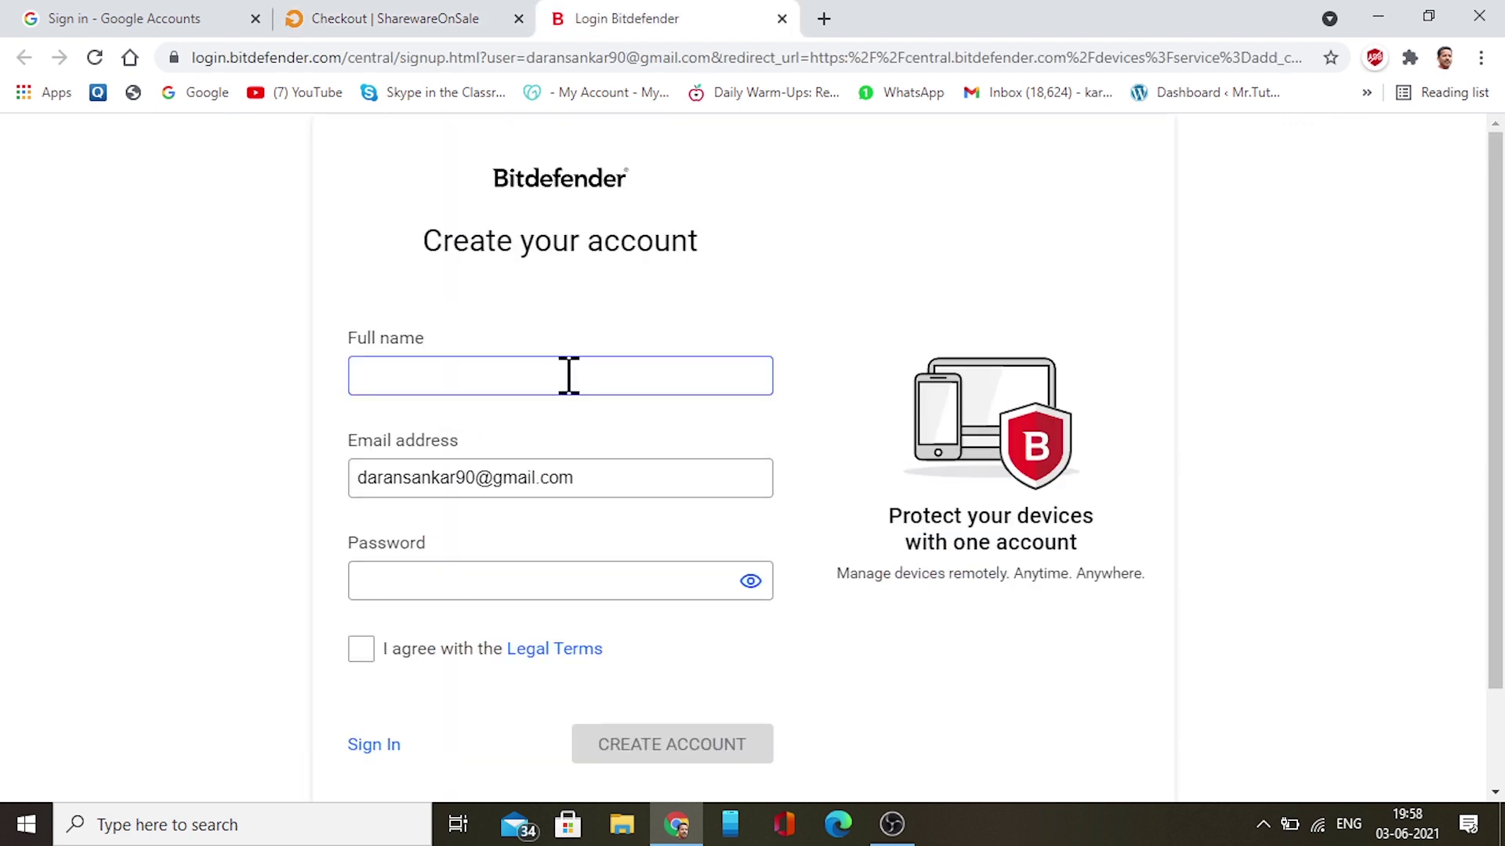
{"action": "type", "text": "daran"}
{"action": "key", "text": "Tab"}
{"action": "type", "text": "••"}
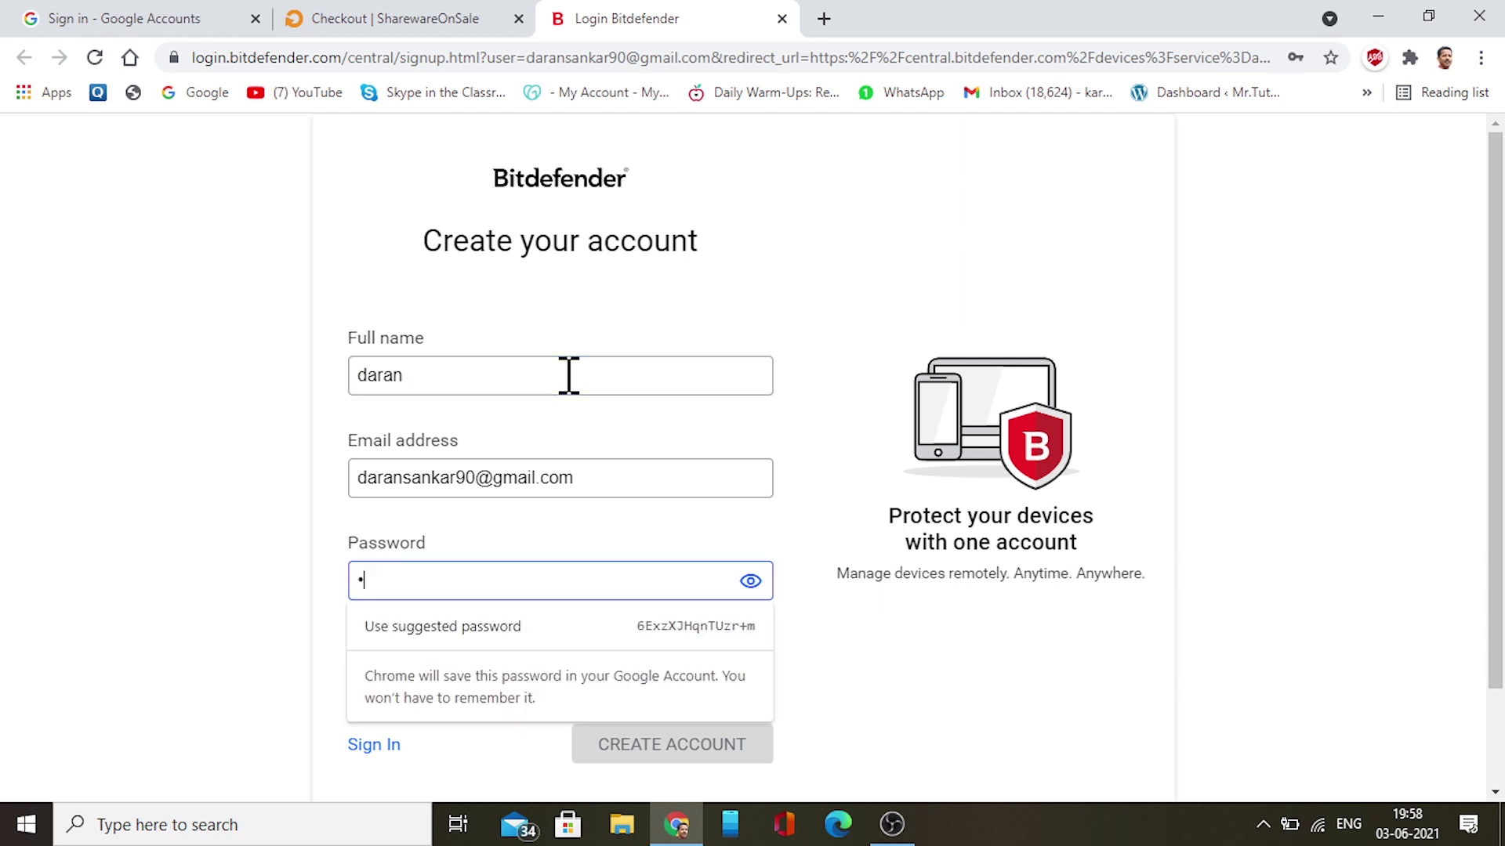
{"action": "type", "text": "•••"}
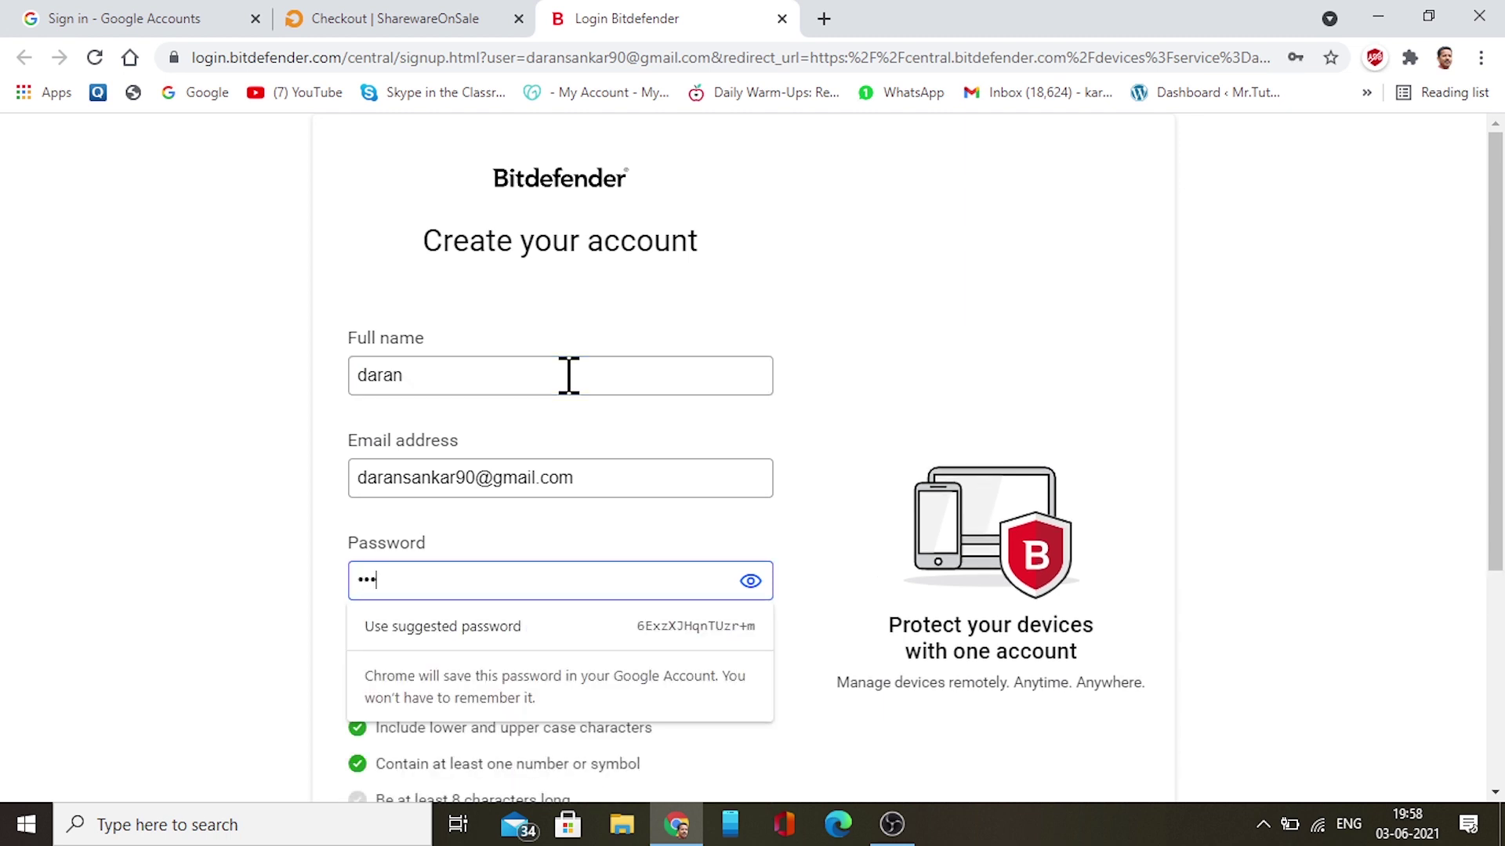
{"action": "type", "text": "•••••"}
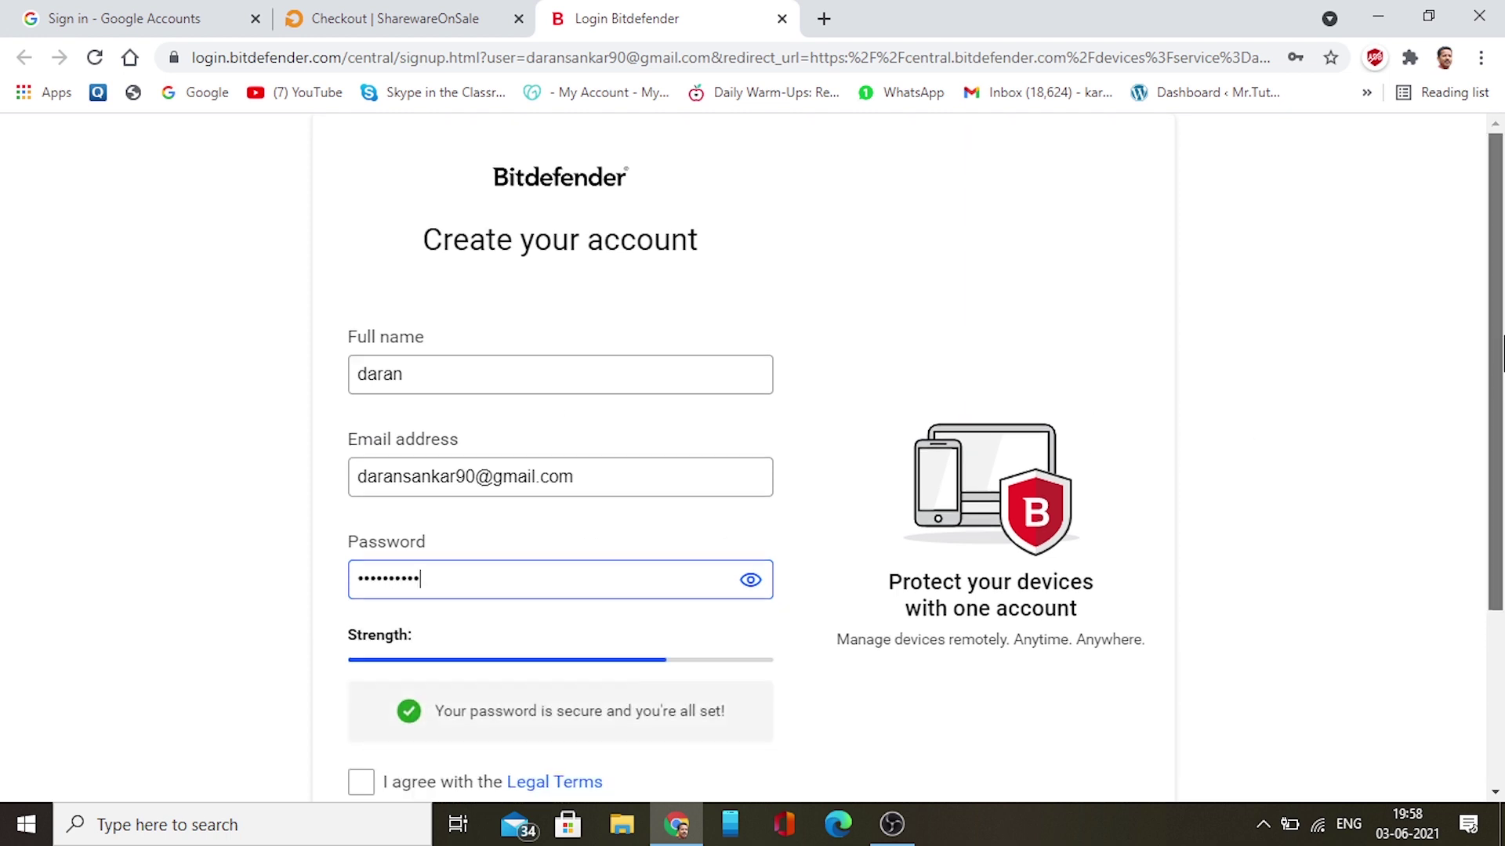
{"action": "scroll", "coordinate": [1131, 362], "scroll_direction": "down", "scroll_amount": 1}
{"action": "left_click", "coordinate": [363, 705]}
{"action": "scroll", "coordinate": [1491, 502], "scroll_direction": "down", "scroll_amount": 1}
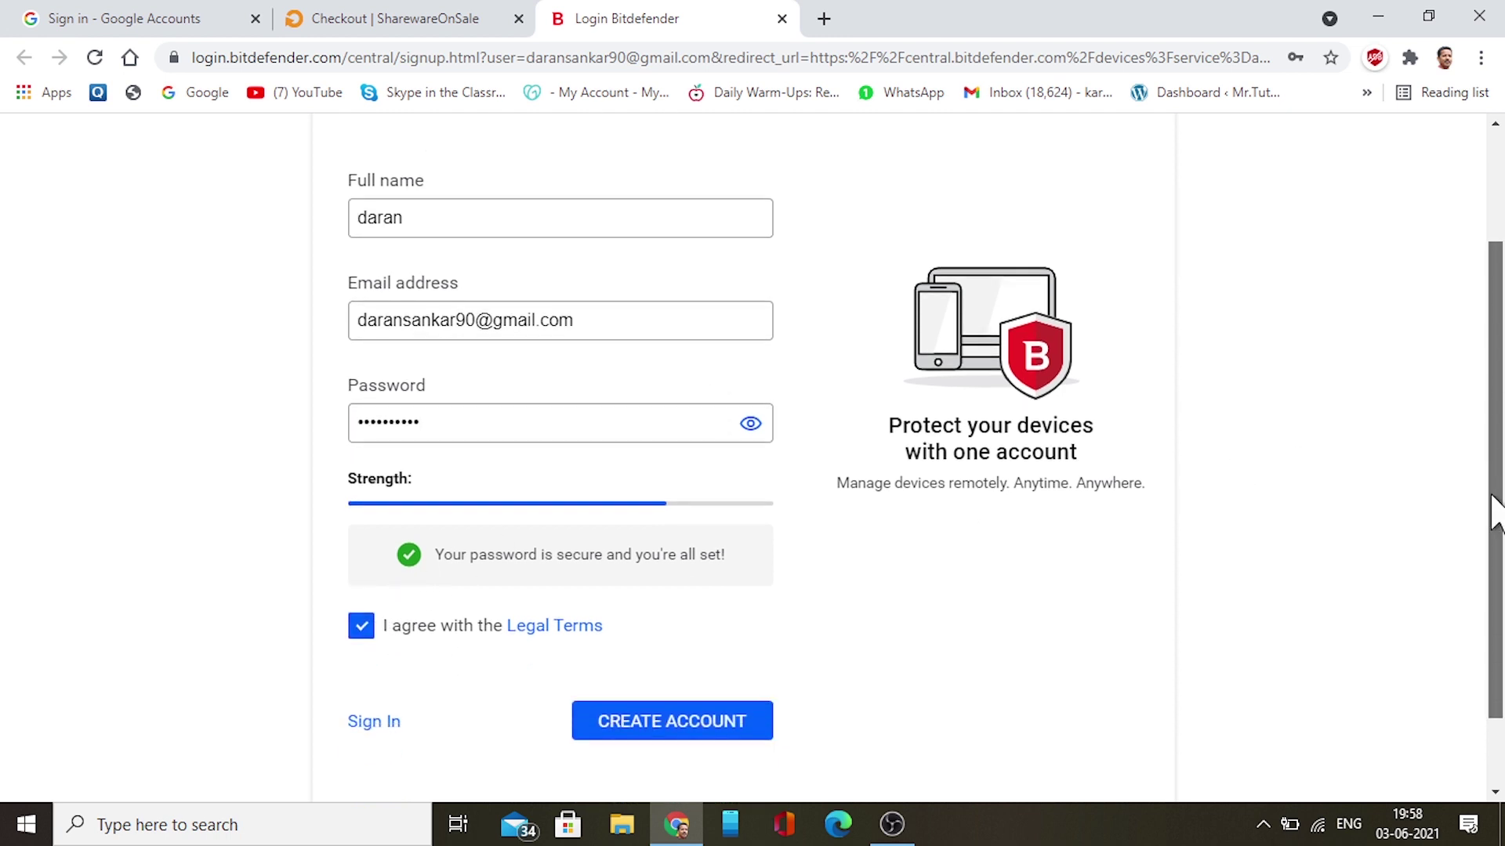
{"action": "left_click", "coordinate": [680, 731]}
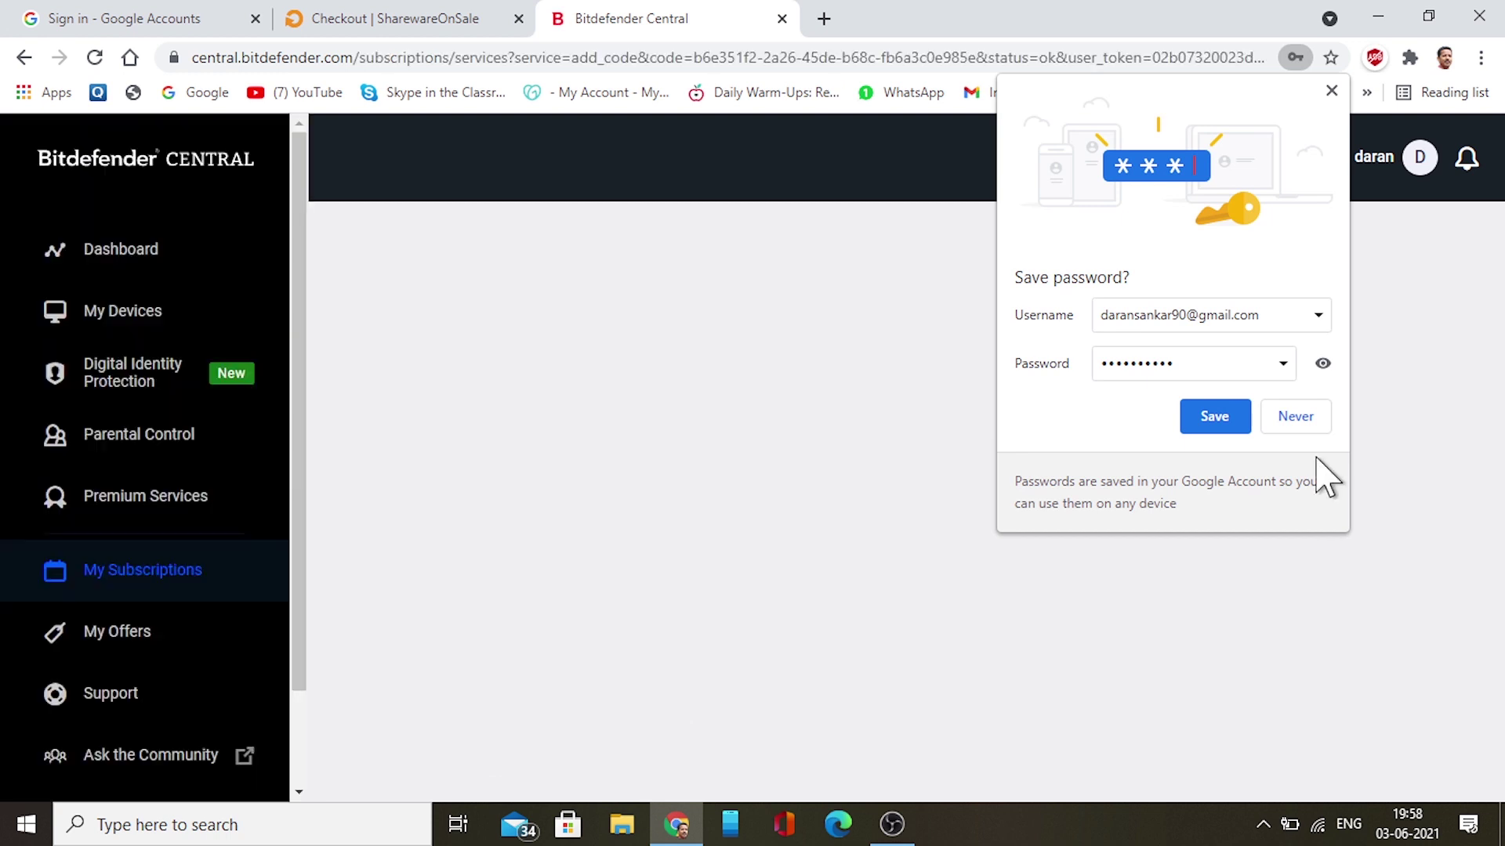
Save the new password in Chrome, then choose to use the activated Total Security license on a device
{"action": "left_click", "coordinate": [1243, 434]}
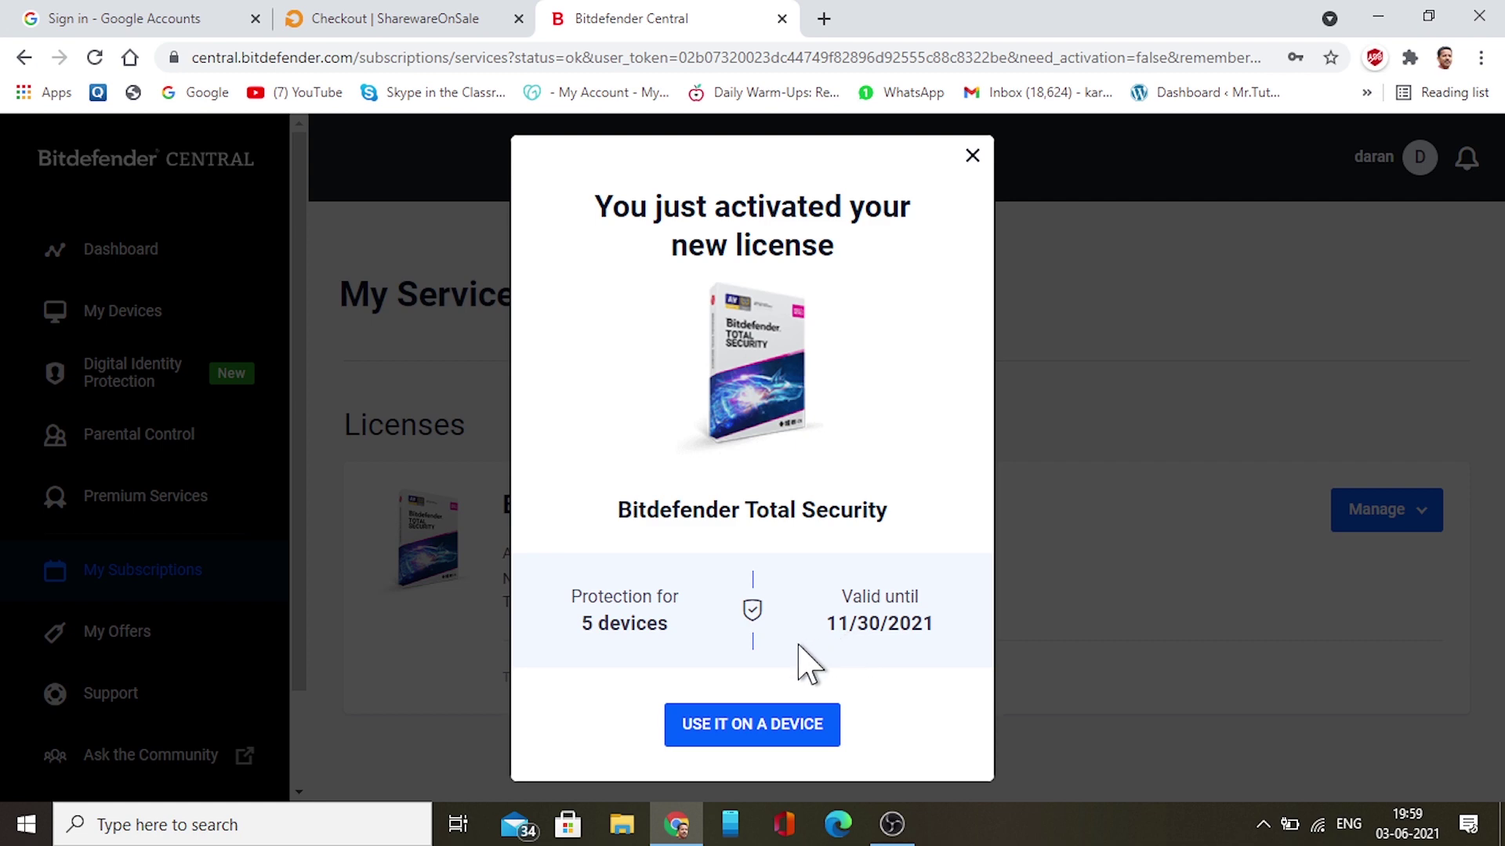
{"action": "left_click", "coordinate": [742, 729]}
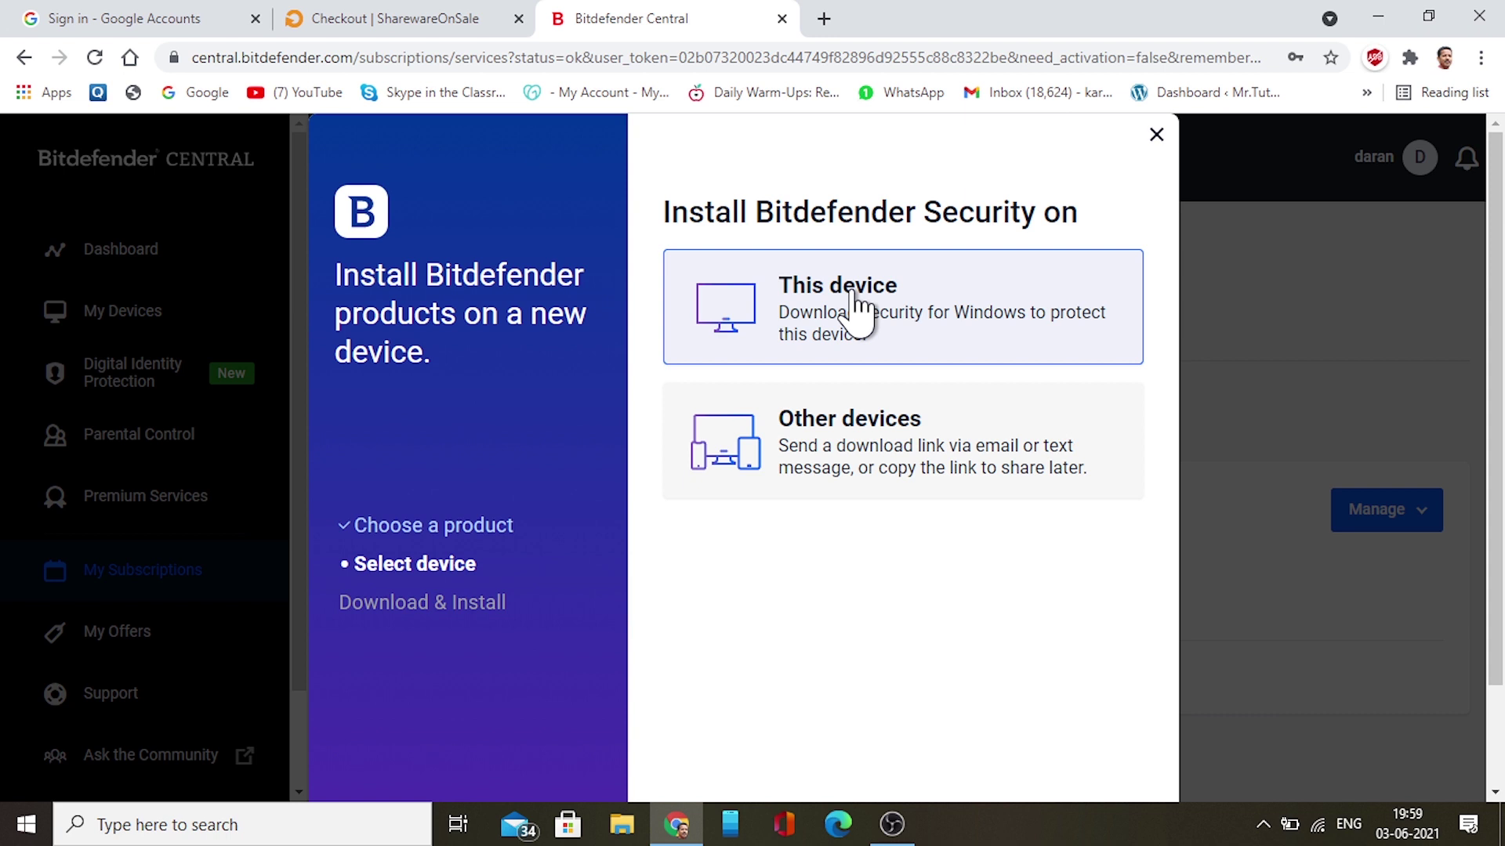
Download Bitdefender Security for this PC and run the installer until Bitdefender is installed
{"action": "left_click", "coordinate": [859, 301]}
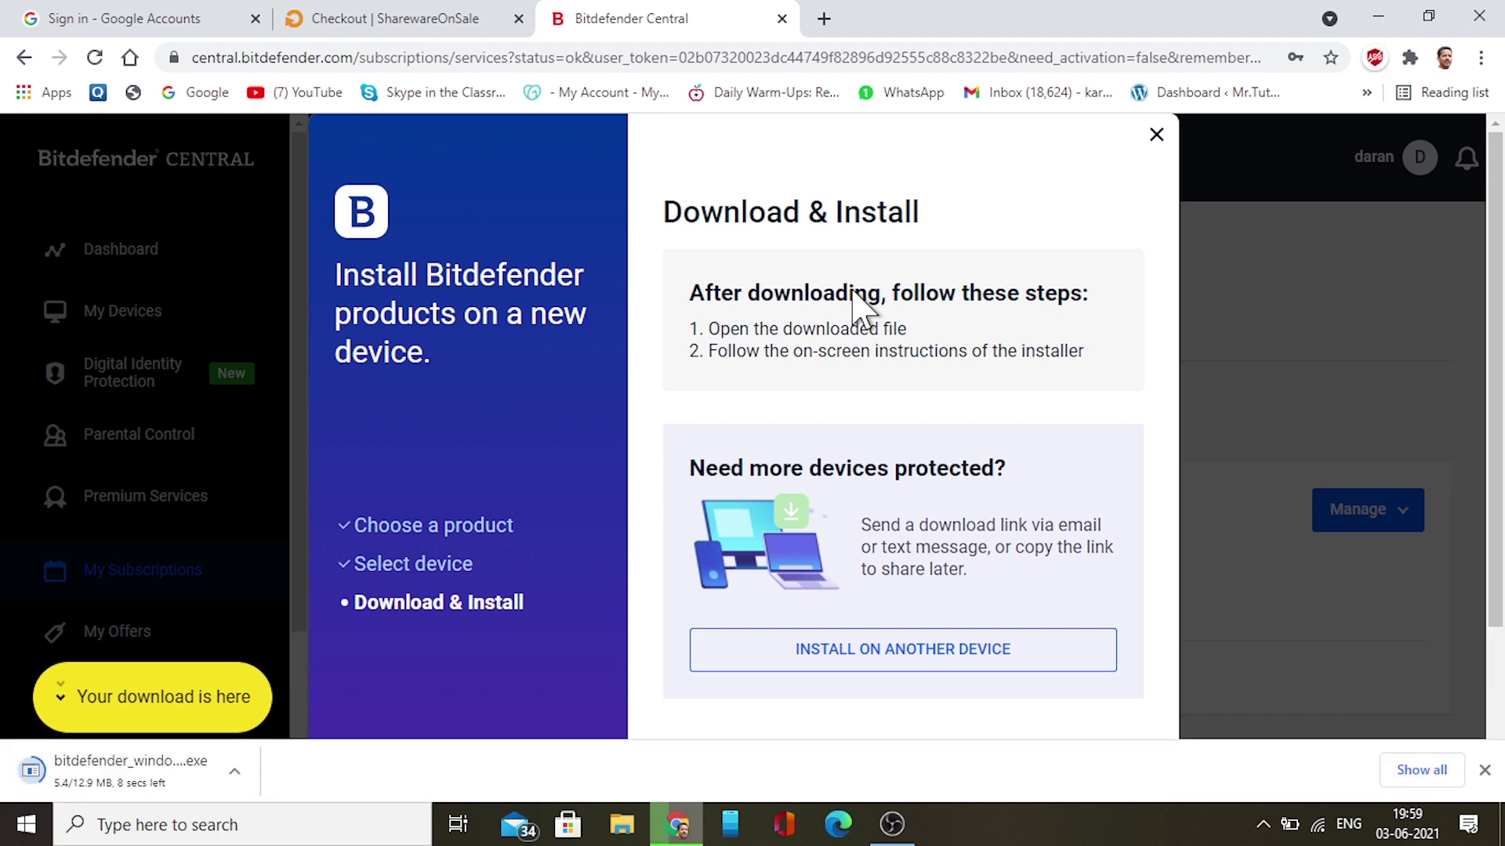
{"action": "left_click", "coordinate": [1156, 135]}
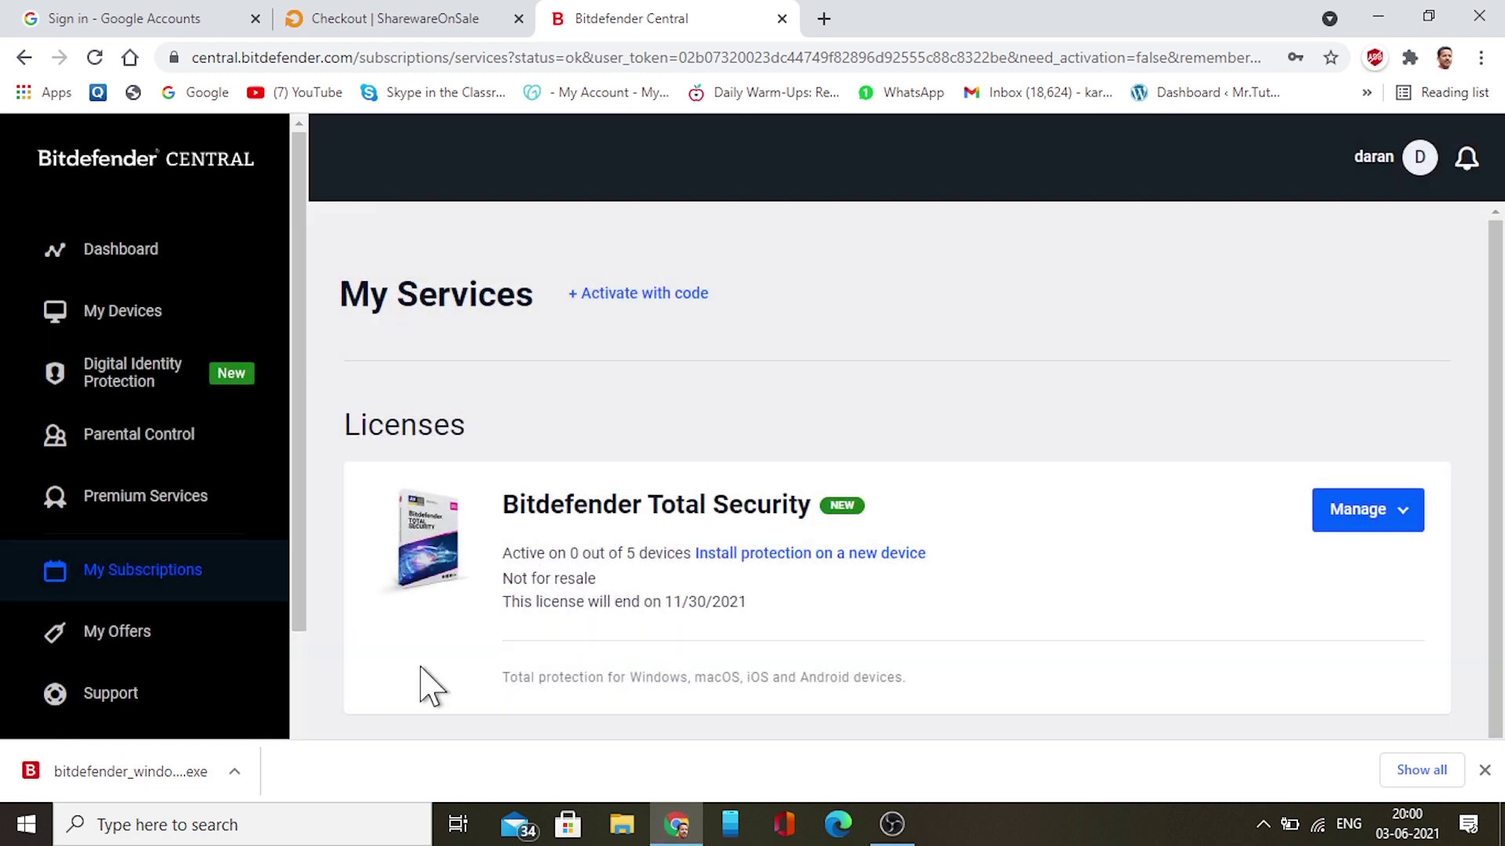
{"action": "left_click", "coordinate": [169, 774]}
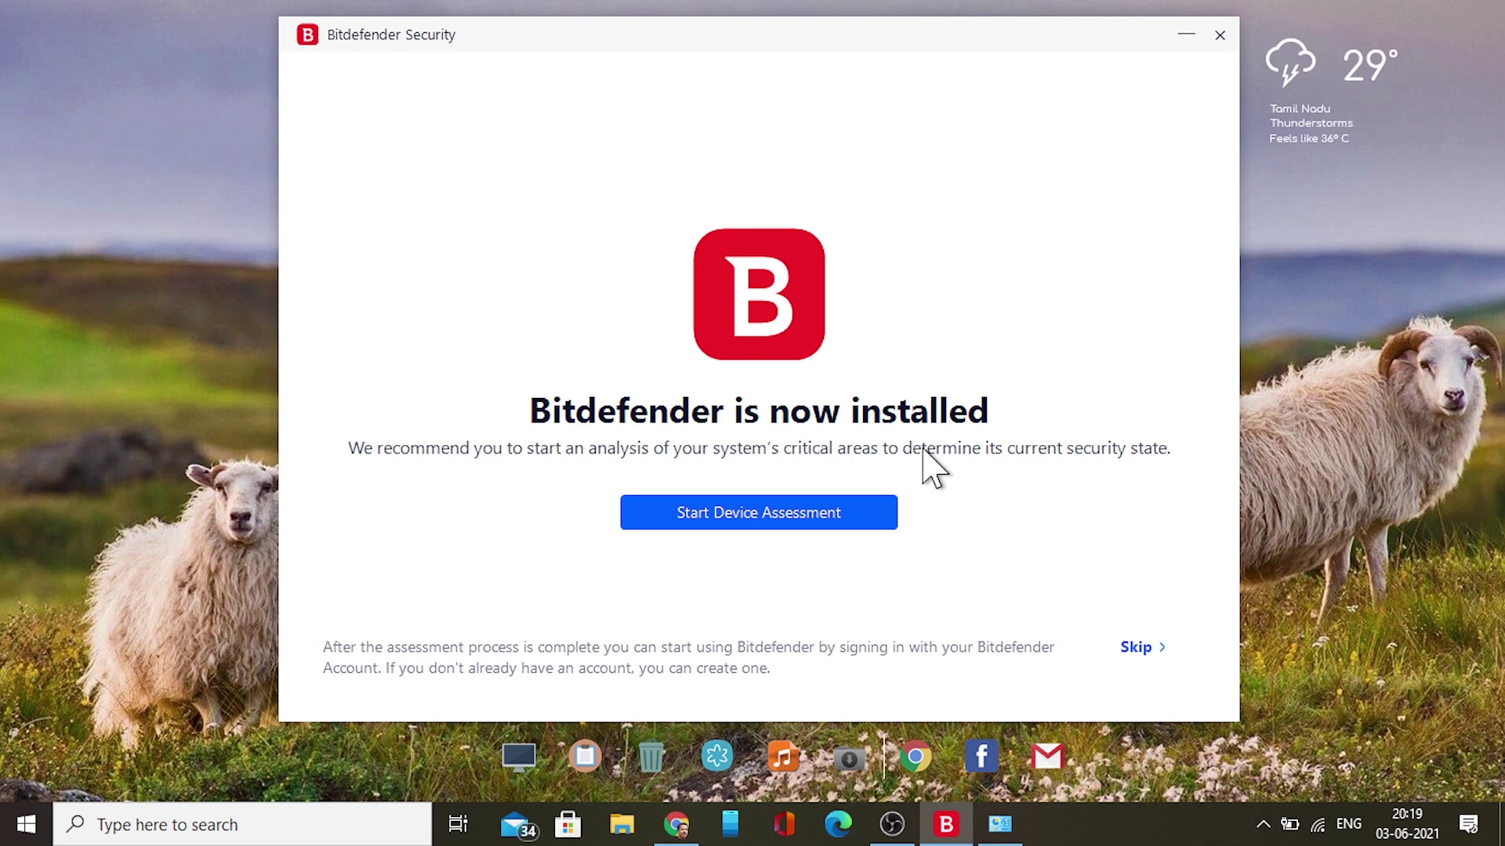
Start the device security assessment from the Bitdefender completion screen
{"action": "left_click", "coordinate": [744, 517]}
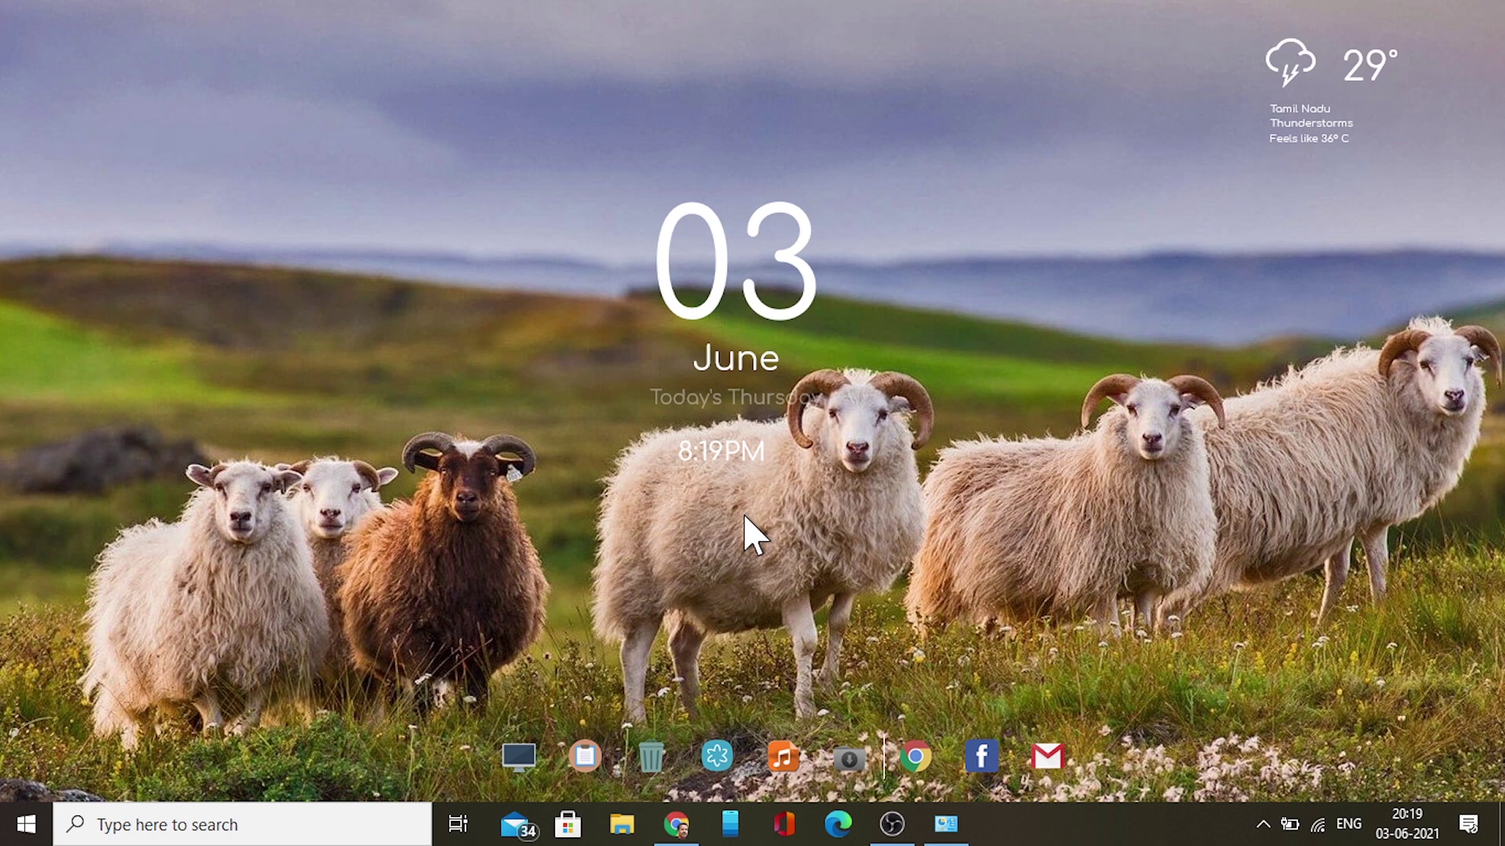